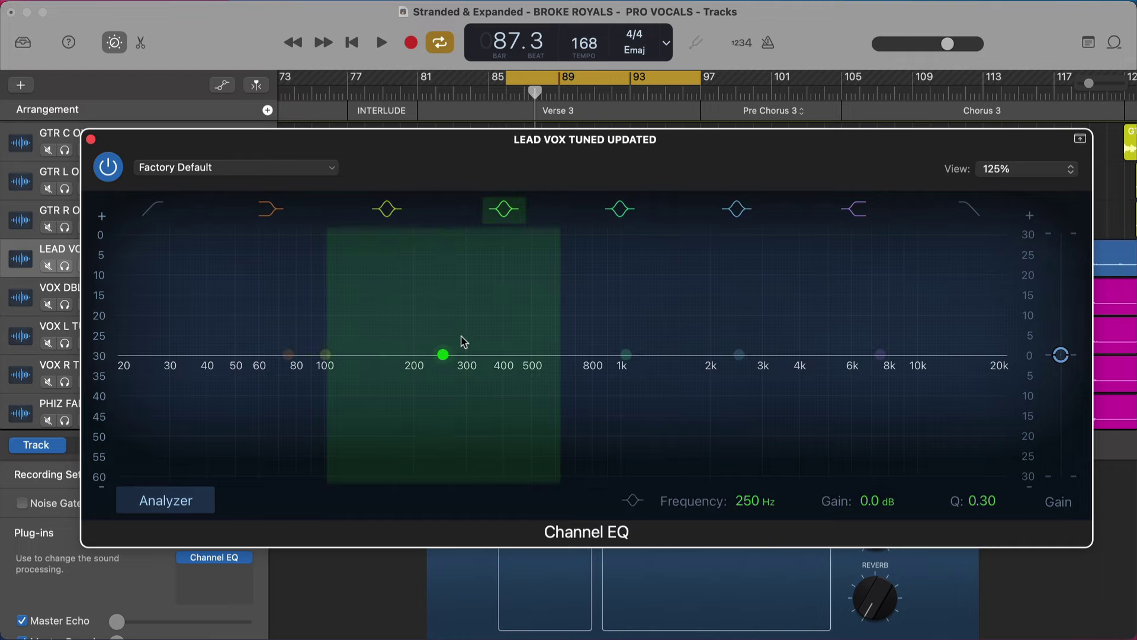
# Step: Boost and cut the 250 Hz band, then return it to a flat 0 dB at 250 Hz with Q 0.60
pyautogui.moveTo(446, 359)
pyautogui.mouseDown()
pyautogui.moveTo(450, 295)
pyautogui.moveTo(450, 444)
pyautogui.moveTo(450, 371)
pyautogui.moveTo(272, 297)
pyautogui.moveTo(677, 279)
pyautogui.moveTo(873, 302)
pyautogui.moveTo(374, 263)
pyautogui.moveTo(289, 307)
pyautogui.moveTo(446, 349)
pyautogui.mouseUp()
pyautogui.keyDown('alt'); pyautogui.click(446, 349); pyautogui.keyUp('alt')
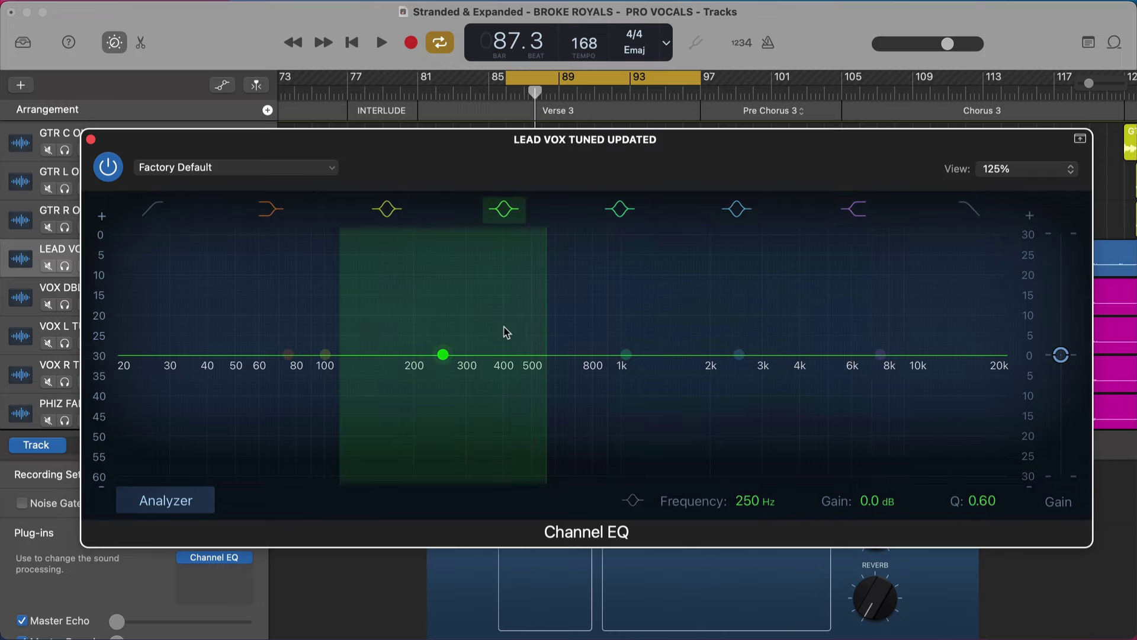
pyautogui.moveTo(448, 358); pyautogui.dragTo(526, 299)
pyautogui.keyDown('alt'); pyautogui.click(521, 301); pyautogui.keyUp('alt')
pyautogui.moveTo(118, 366); pyautogui.dragTo(266, 367)
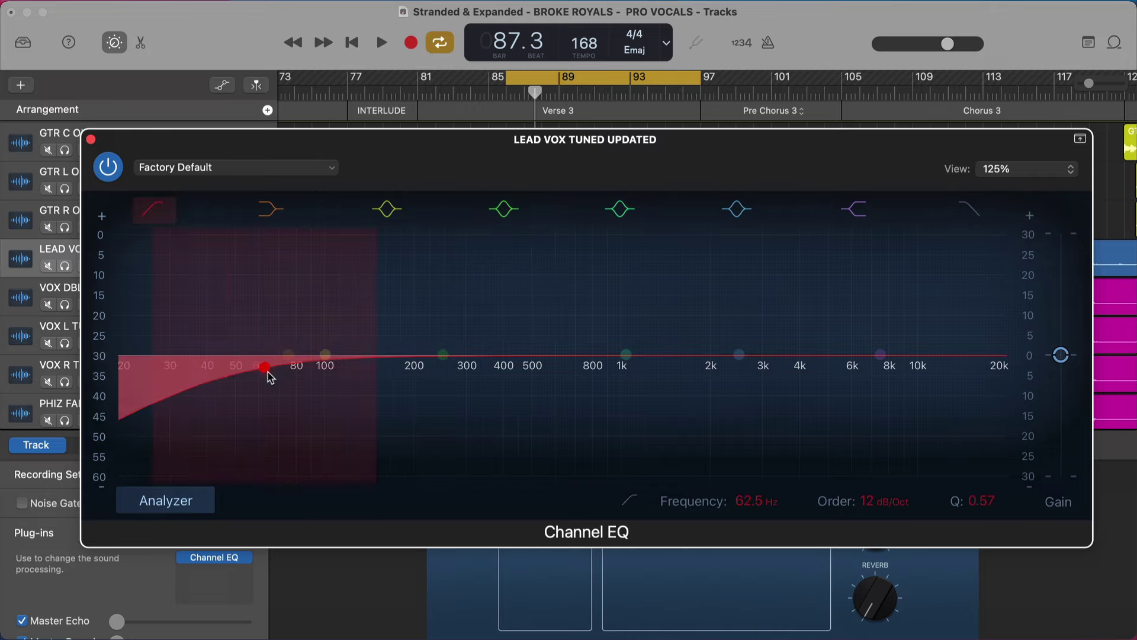
pyautogui.click(969, 208)
pyautogui.moveTo(914, 364); pyautogui.dragTo(871, 363)
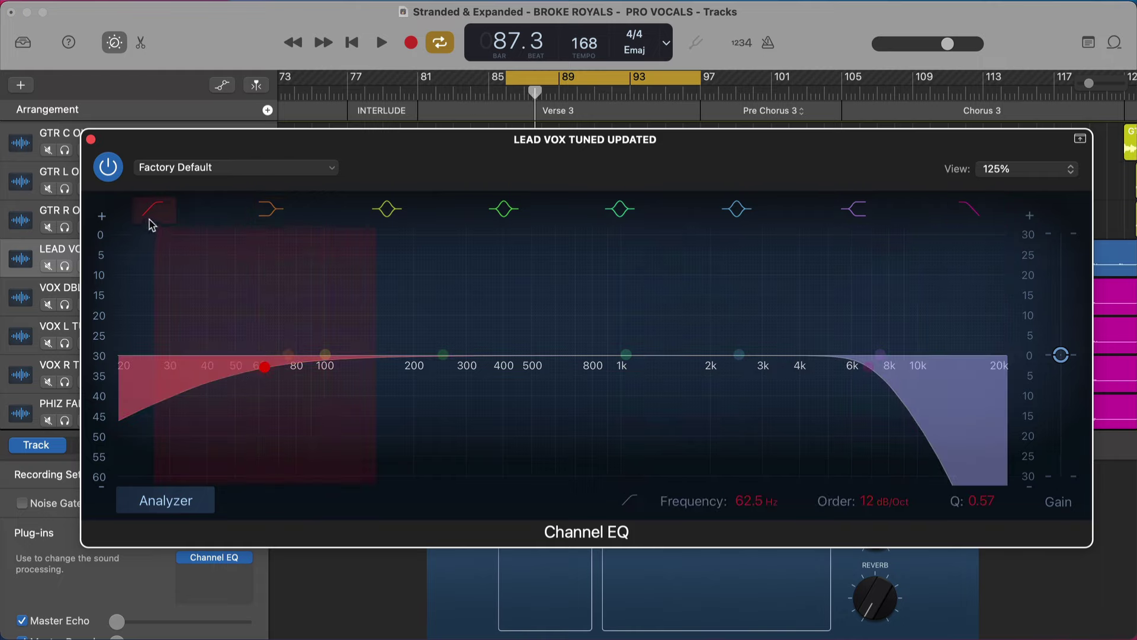
pyautogui.click(151, 214)
pyautogui.click(969, 209)
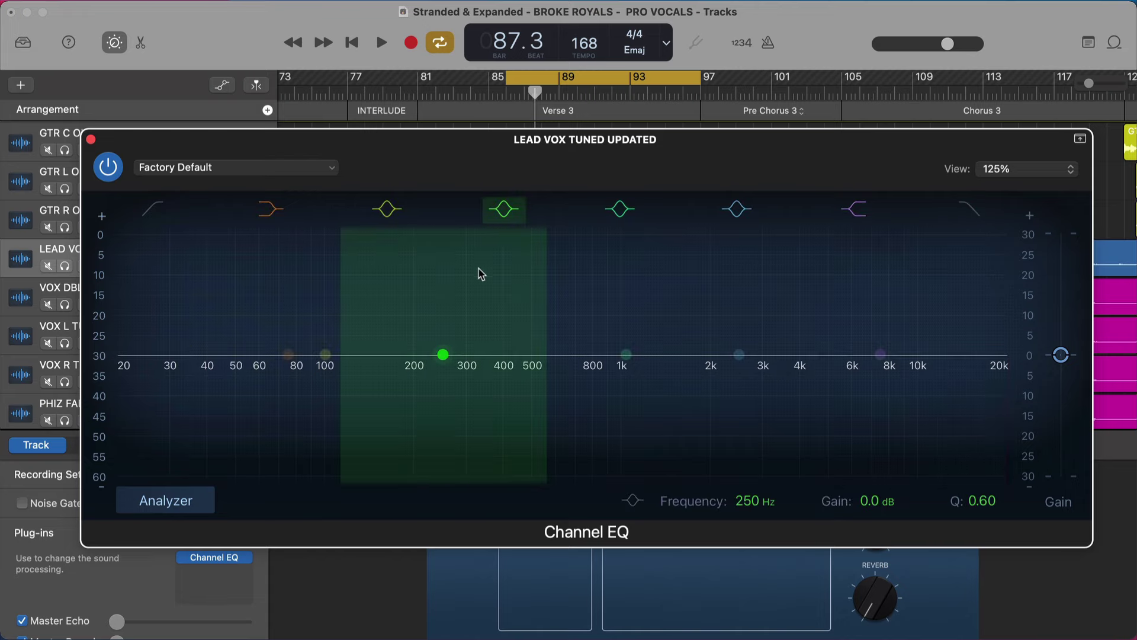
pyautogui.moveTo(474, 293); pyautogui.dragTo(444, 397)
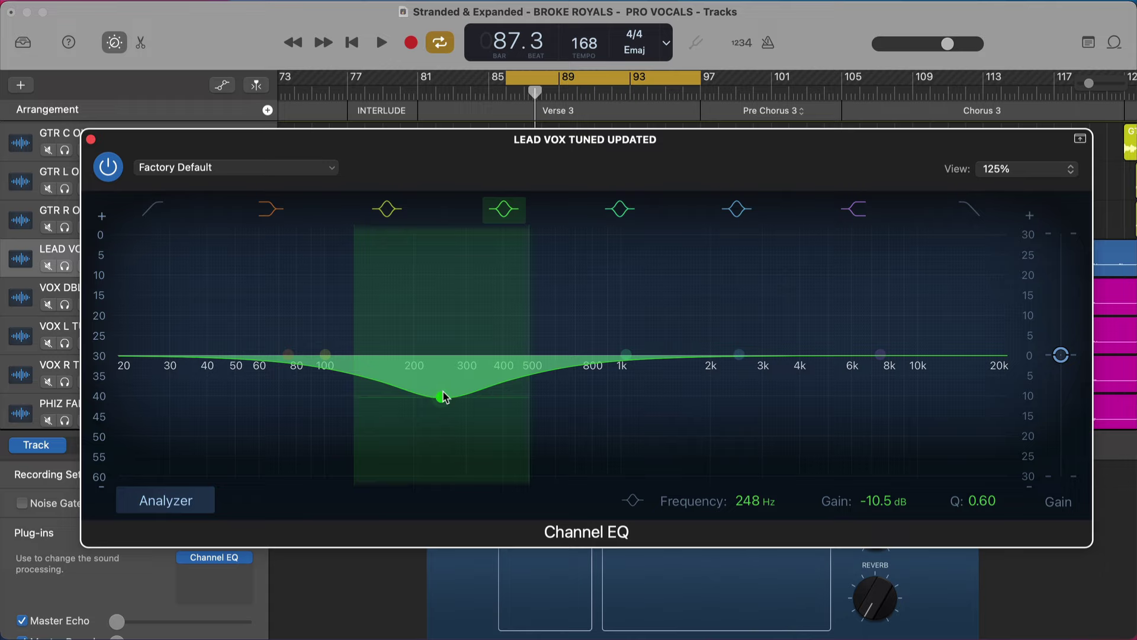
pyautogui.keyDown('alt'); pyautogui.click(444, 396); pyautogui.keyUp('alt')
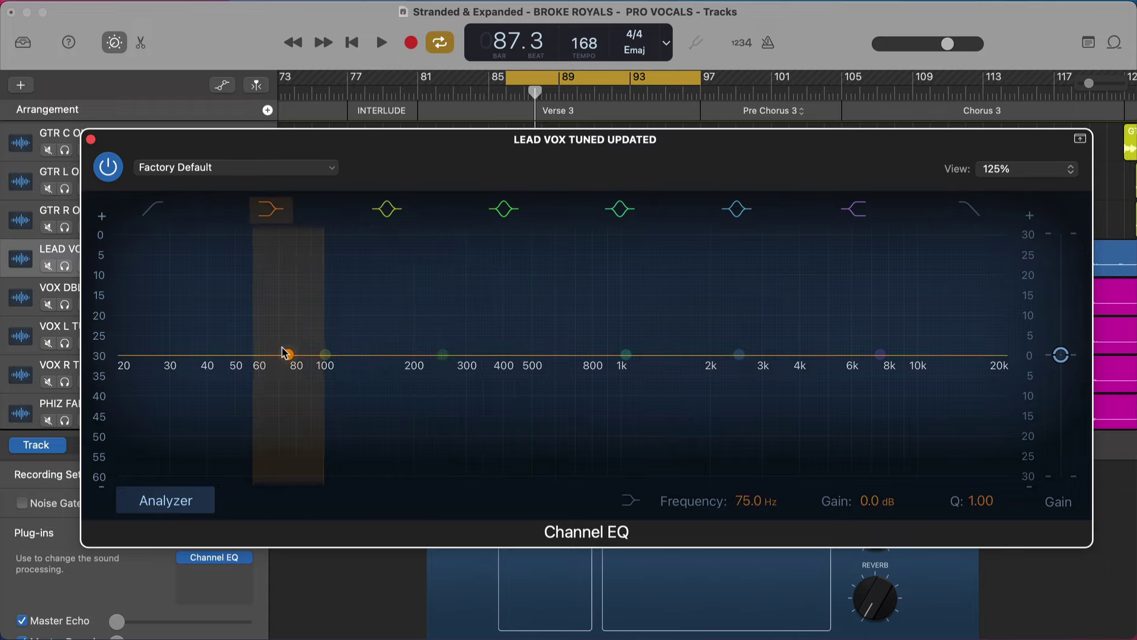
pyautogui.moveTo(283, 351); pyautogui.dragTo(319, 278)
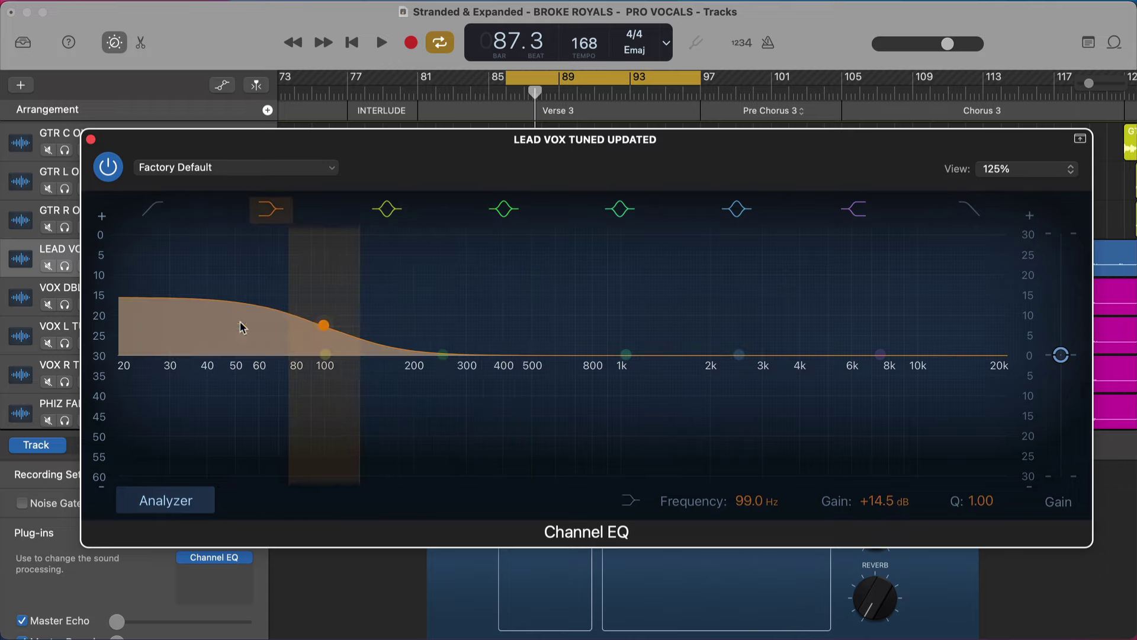
pyautogui.keyDown('alt'); pyautogui.click(326, 323); pyautogui.keyUp('alt')
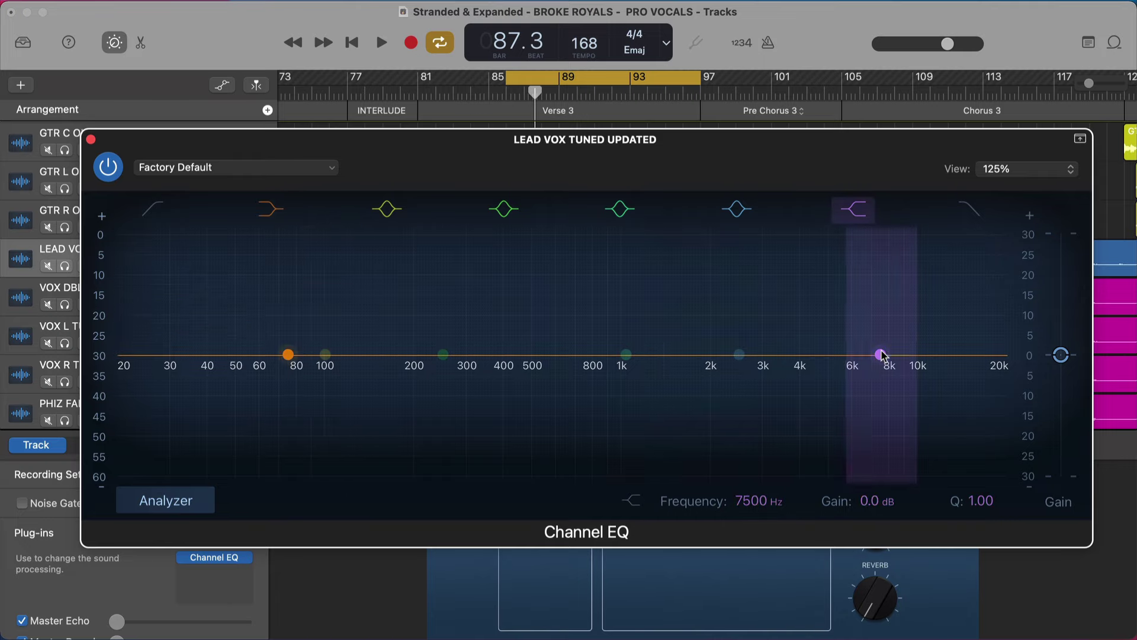
pyautogui.moveTo(881, 354); pyautogui.dragTo(875, 295)
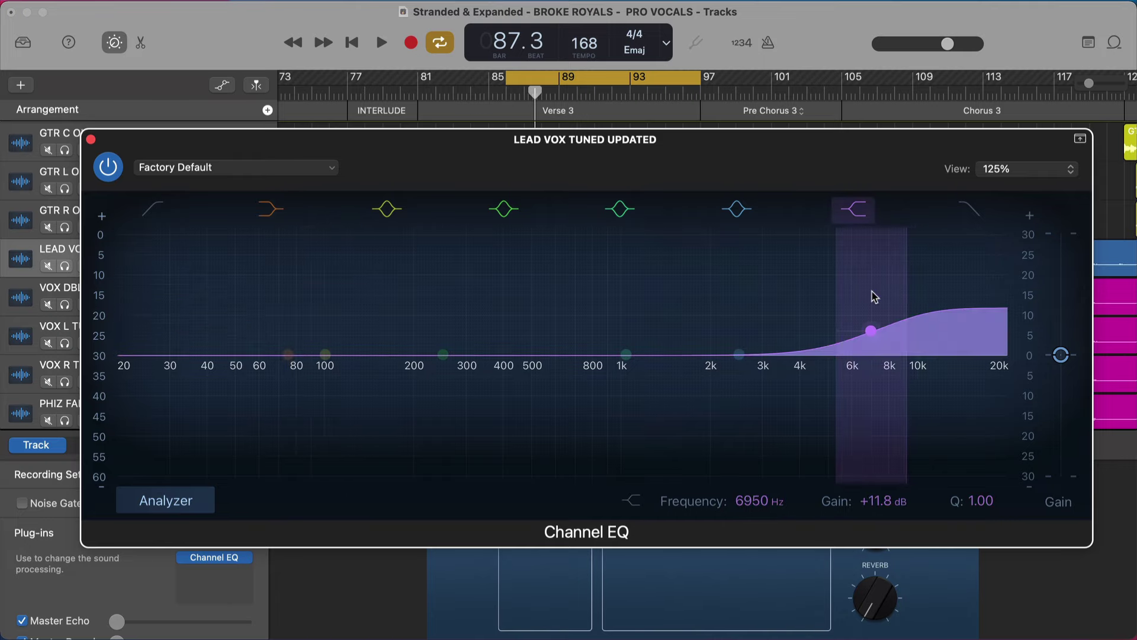
pyautogui.keyDown('alt'); pyautogui.click(869, 333); pyautogui.keyUp('alt')
pyautogui.moveTo(737, 354); pyautogui.dragTo(737, 308)
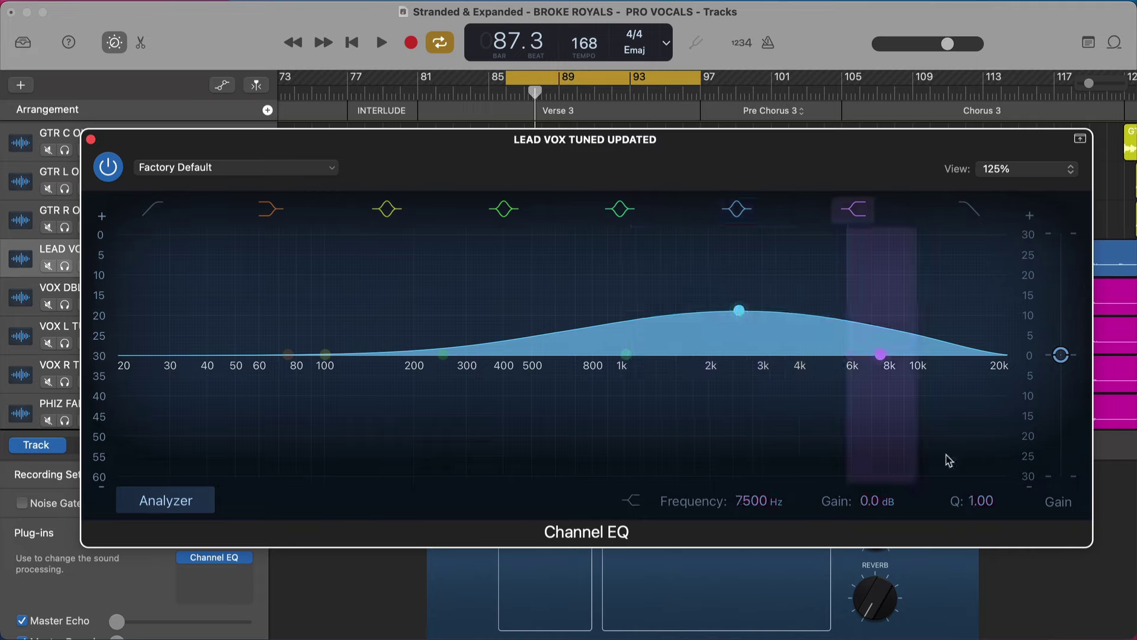
pyautogui.moveTo(972, 503); pyautogui.dragTo(972, 447)
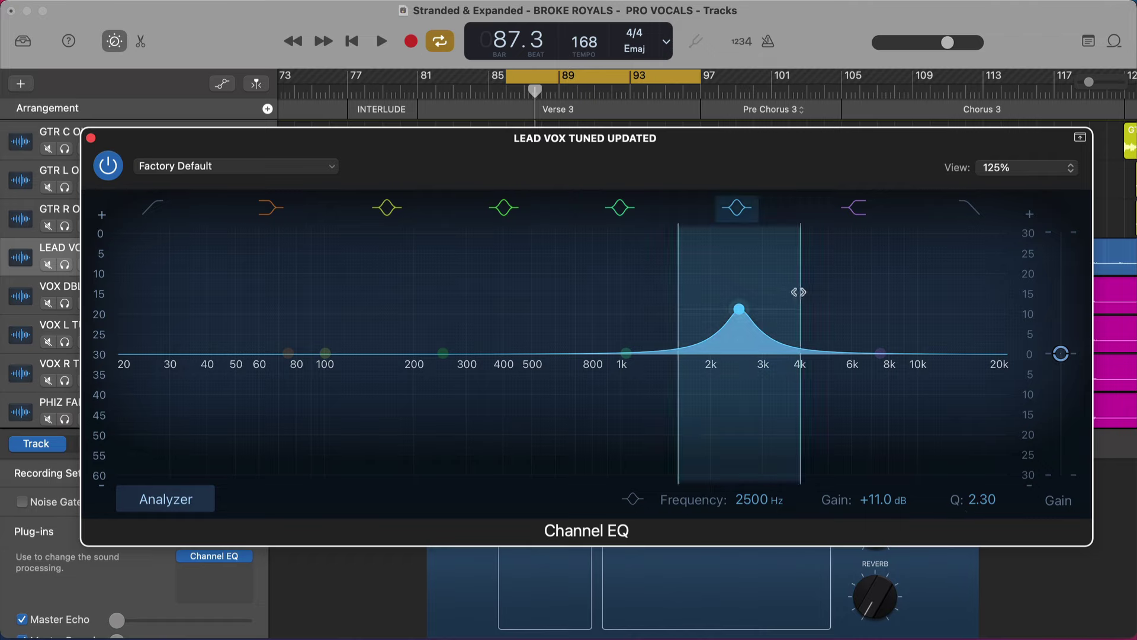
pyautogui.moveTo(800, 295)
pyautogui.mouseDown()
pyautogui.moveTo(881, 294)
pyautogui.moveTo(792, 299)
pyautogui.moveTo(818, 299)
pyautogui.mouseUp()
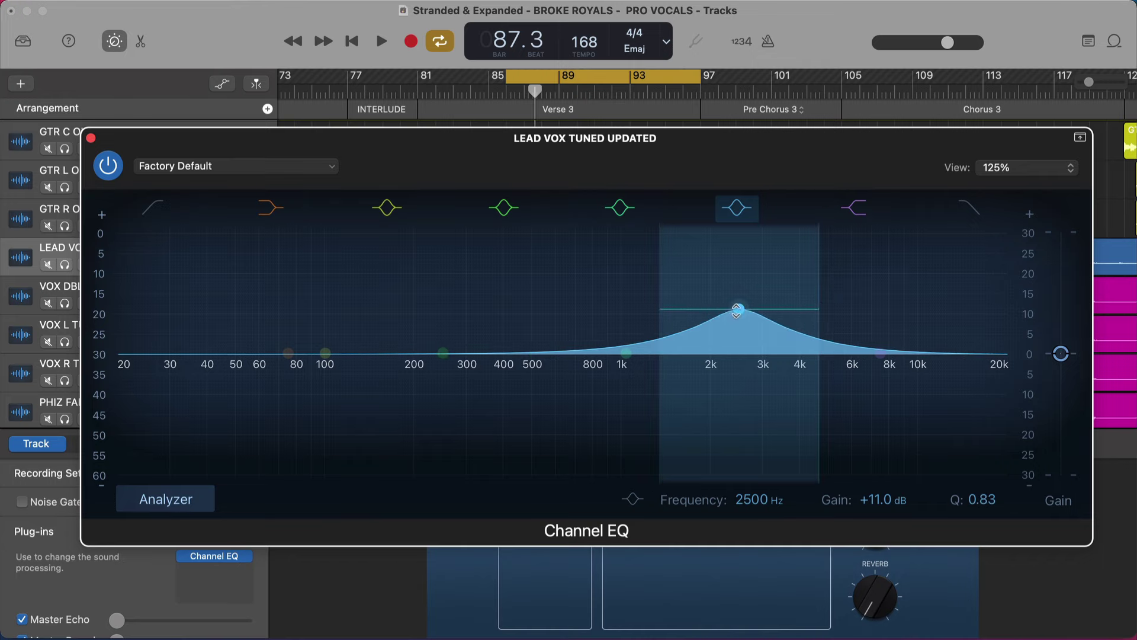
pyautogui.moveTo(739, 309); pyautogui.dragTo(739, 354)
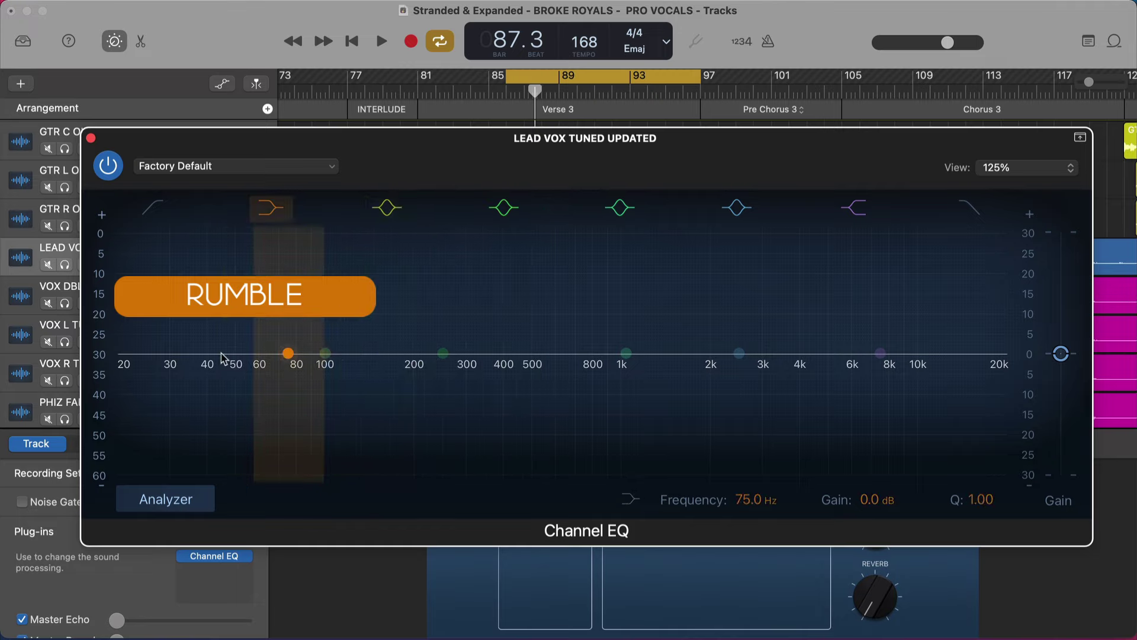
# Step: Solo LEAD VOX, expose its rumble with a hard low-shelf boost, flatten it, then enable the 62.5 Hz low cut
pyautogui.press('s')
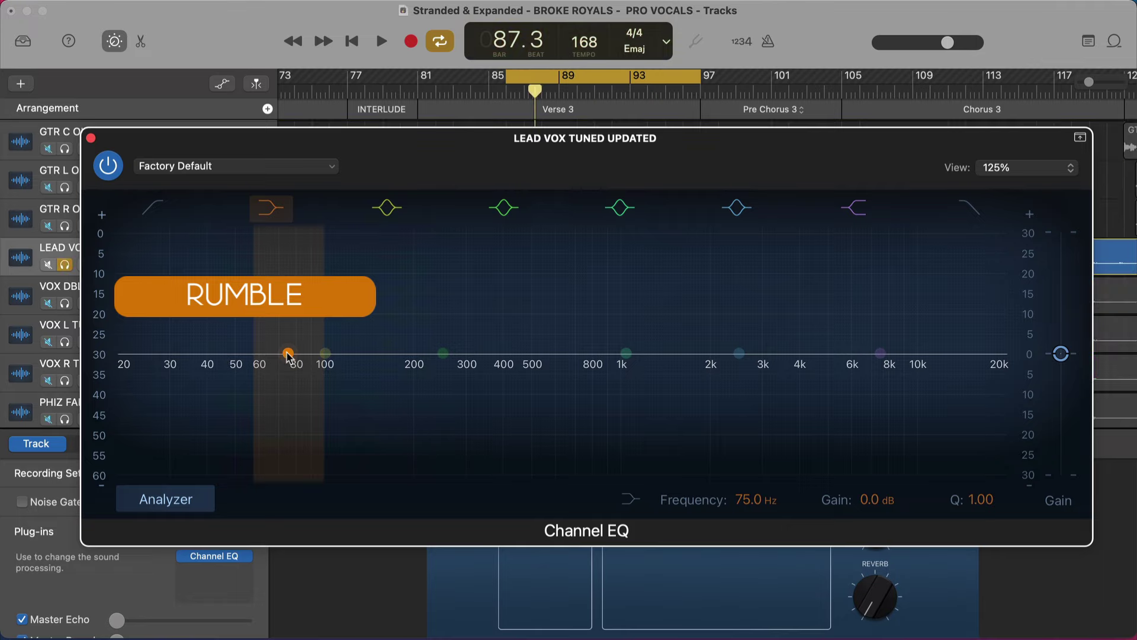
pyautogui.press('space')
pyautogui.moveTo(288, 355); pyautogui.dragTo(268, 151)
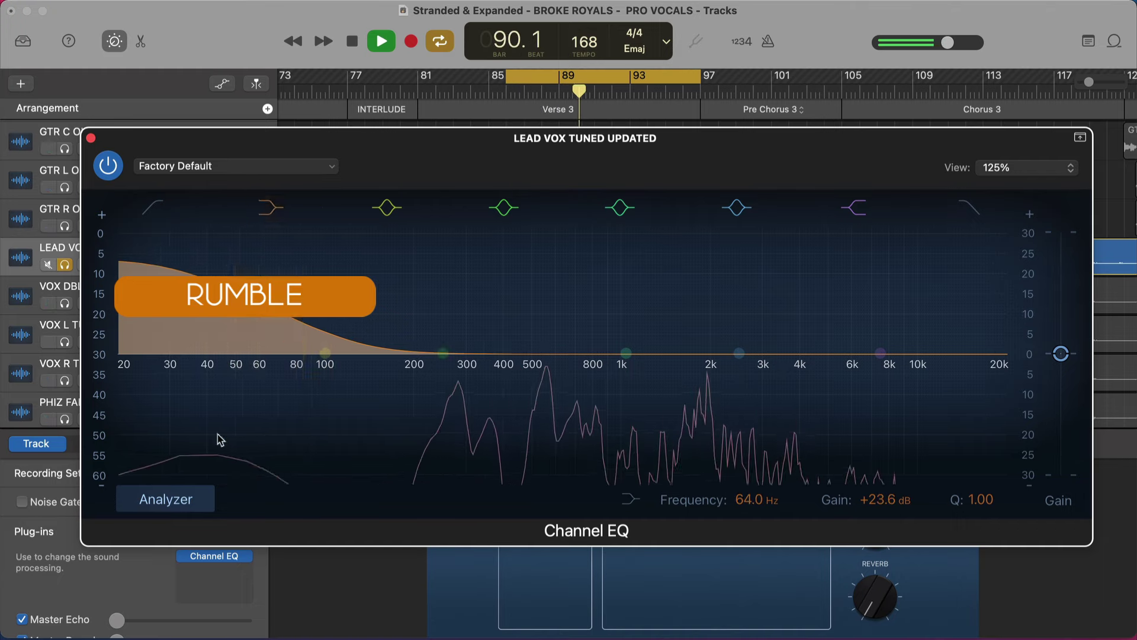
pyautogui.press('space')
pyautogui.keyDown('alt'); pyautogui.click(258, 350); pyautogui.keyUp('alt')
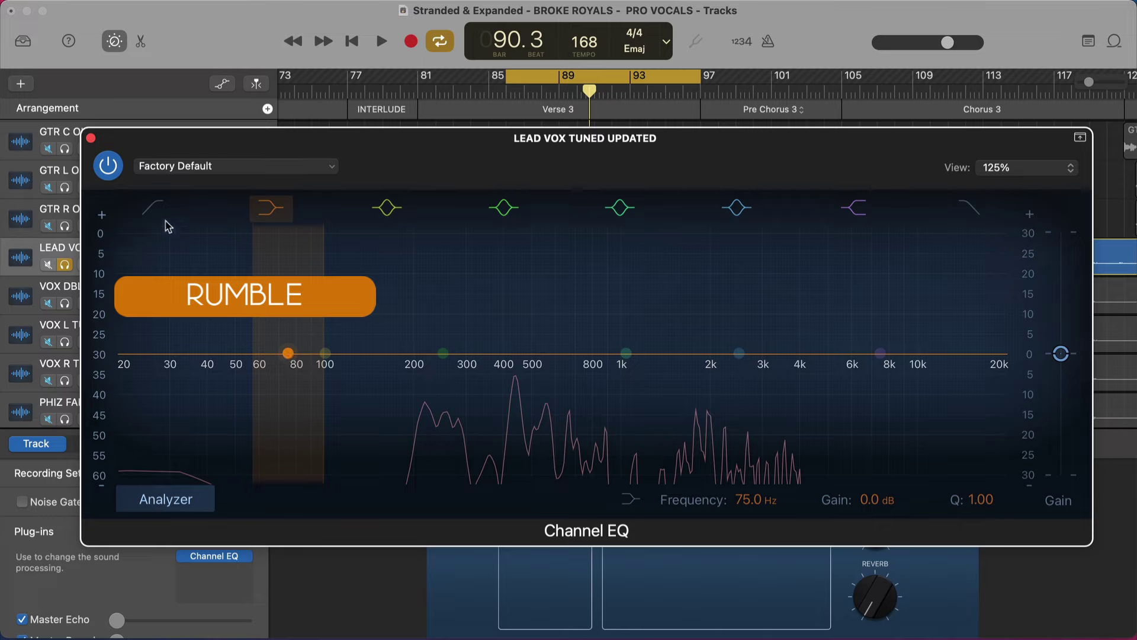
pyautogui.click(153, 208)
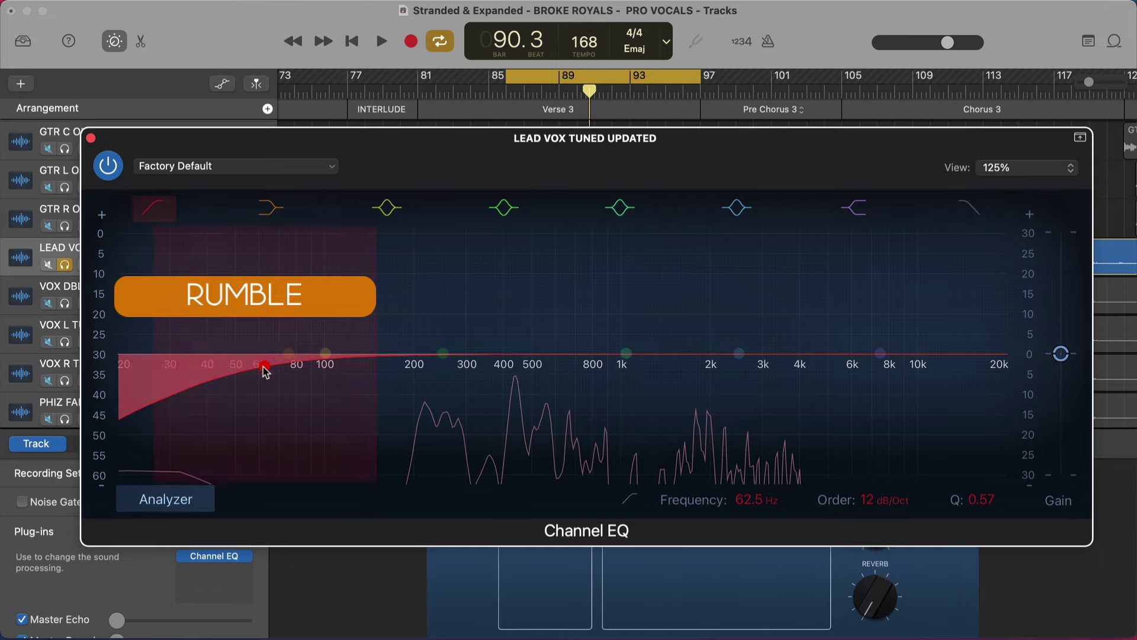
# Step: Steepen the low cut to 36 dB/Oct and sweep its cutoff up to about 95 Hz while listening
pyautogui.moveTo(155, 318); pyautogui.dragTo(243, 319)
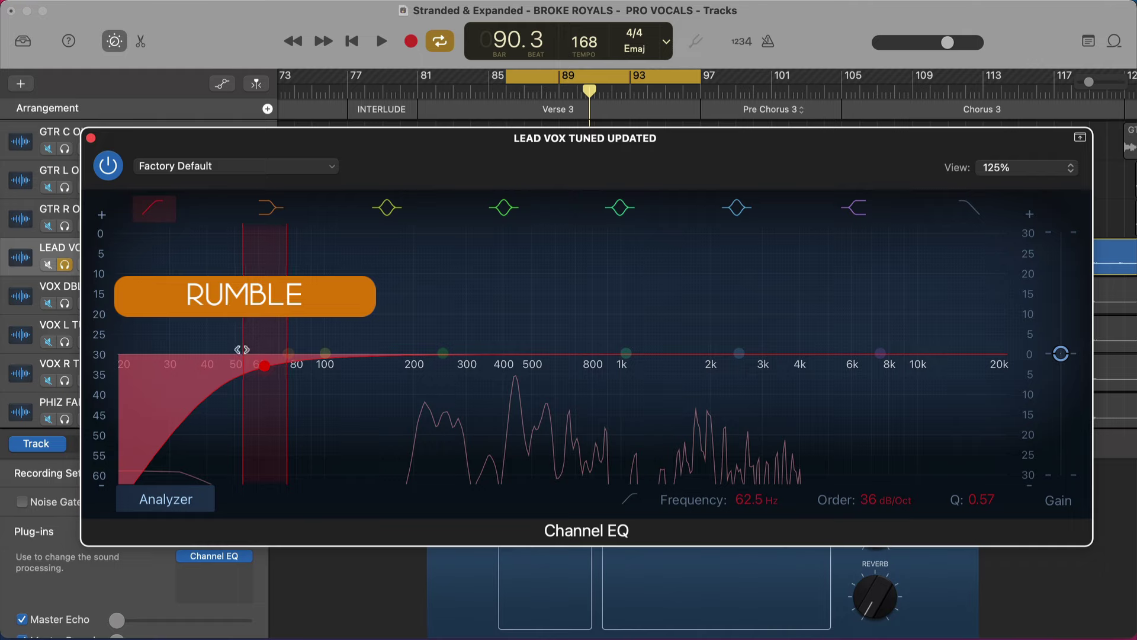
pyautogui.moveTo(263, 365); pyautogui.dragTo(282, 356)
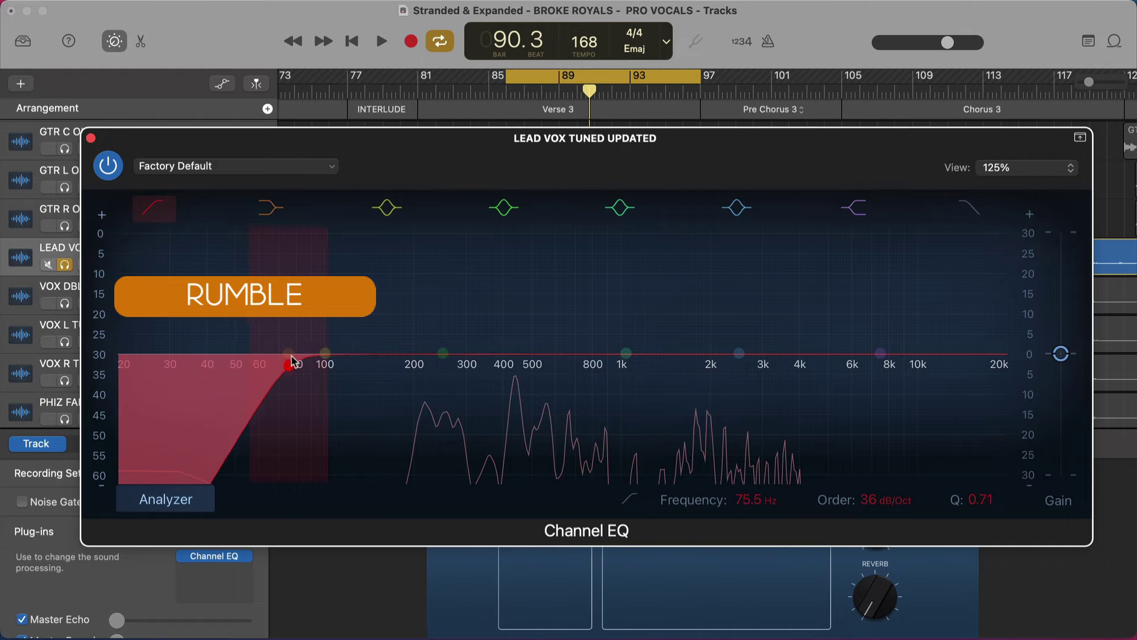
pyautogui.moveTo(292, 361)
pyautogui.mouseDown()
pyautogui.moveTo(256, 358)
pyautogui.moveTo(285, 362)
pyautogui.mouseUp()
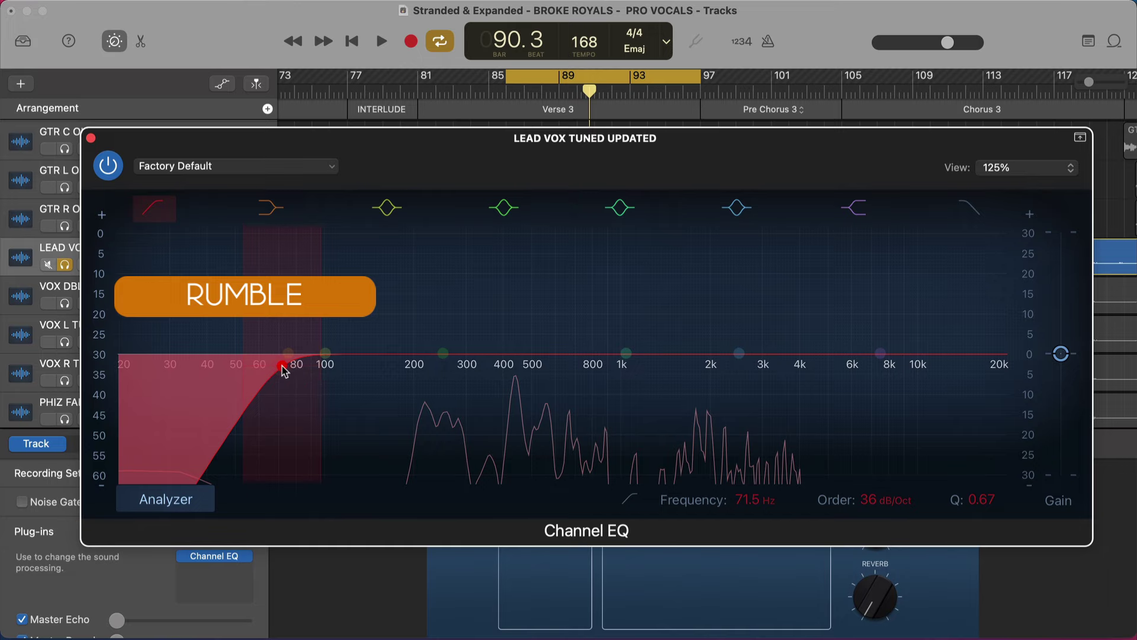
pyautogui.press('space')
pyautogui.moveTo(283, 369); pyautogui.dragTo(322, 368)
pyautogui.press('space')
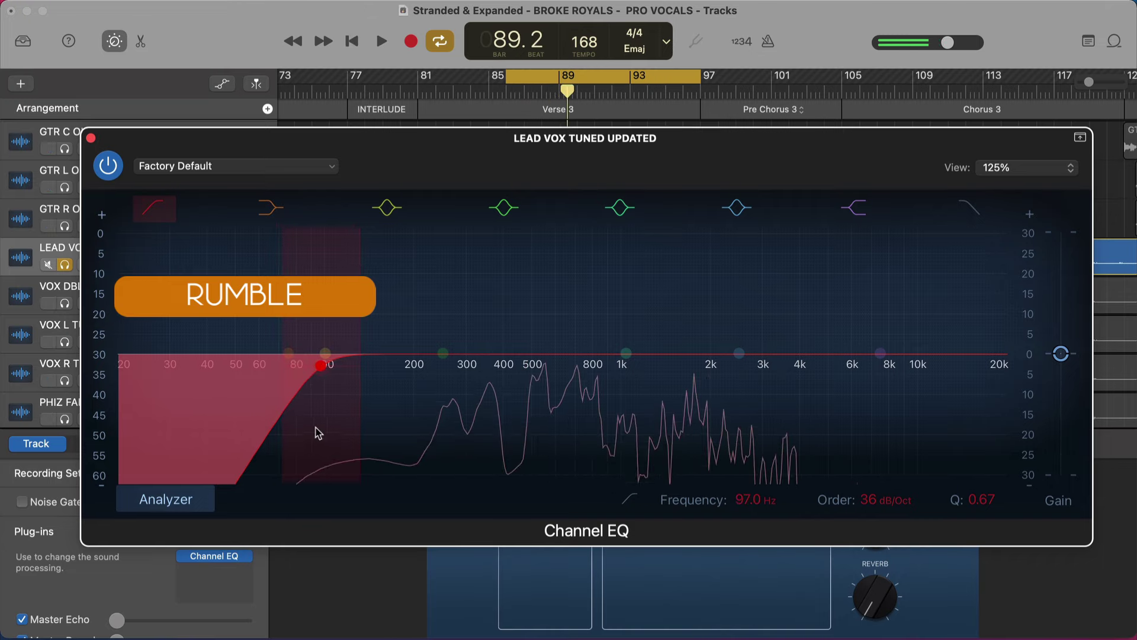
# Step: Raise the low-cut cutoff past 105 Hz, settle it at 108 Hz, and play back the result
pyautogui.press('space')
pyautogui.moveTo(322, 367)
pyautogui.mouseDown()
pyautogui.moveTo(423, 369)
pyautogui.moveTo(336, 365)
pyautogui.mouseUp()
pyautogui.press('space')
pyautogui.press('space')
pyautogui.press('space')
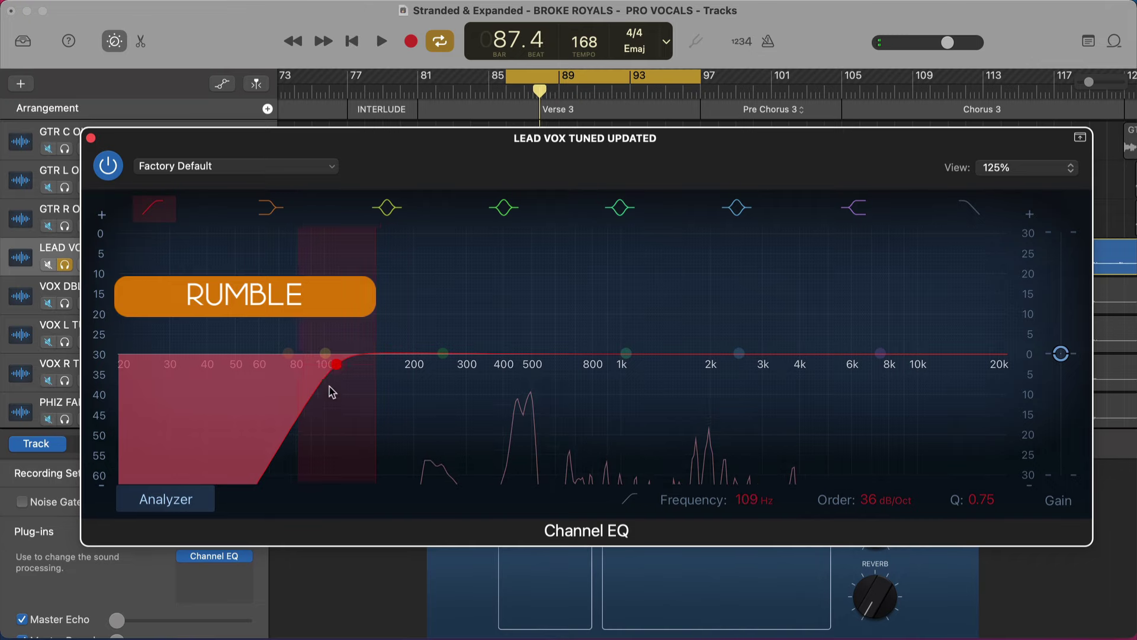
pyautogui.moveTo(337, 367); pyautogui.dragTo(330, 364)
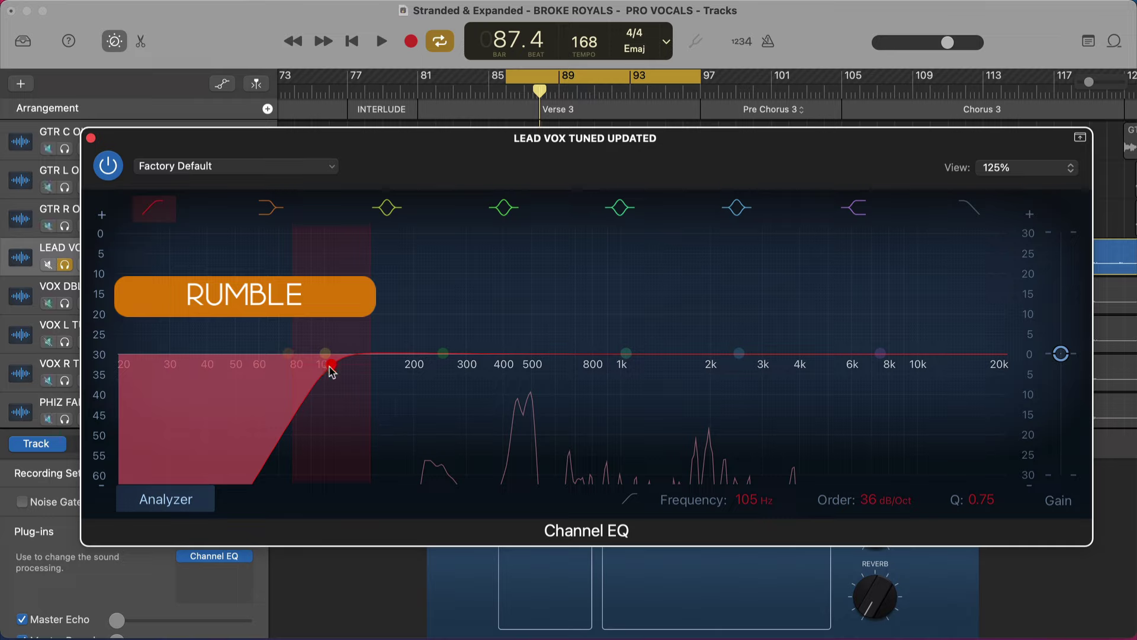
pyautogui.moveTo(331, 370); pyautogui.dragTo(334, 370)
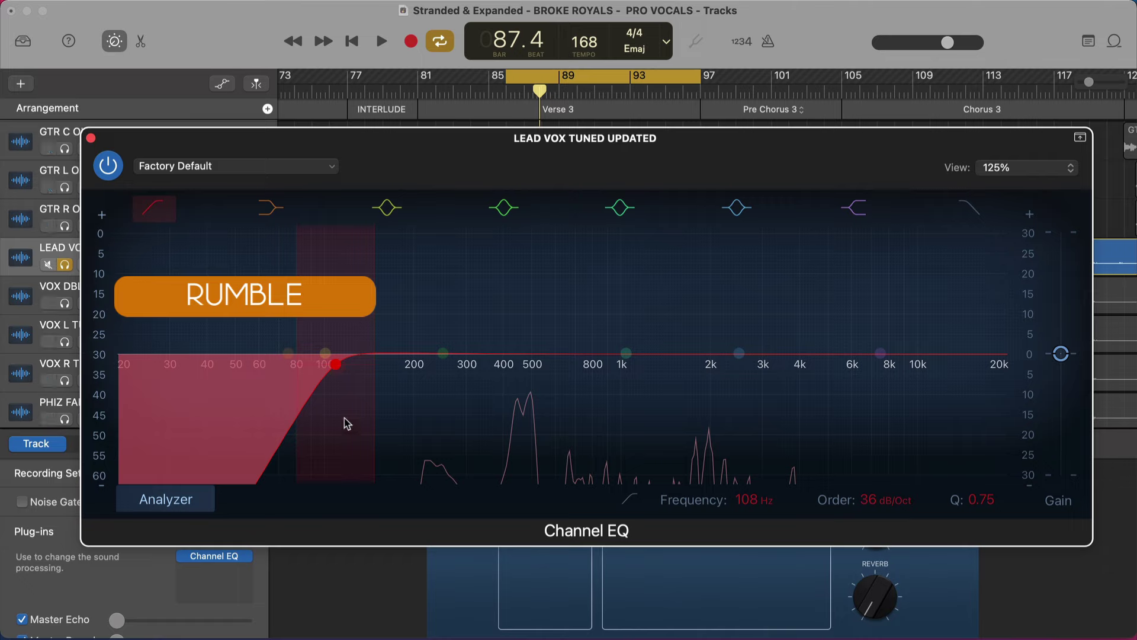
pyautogui.press('space')
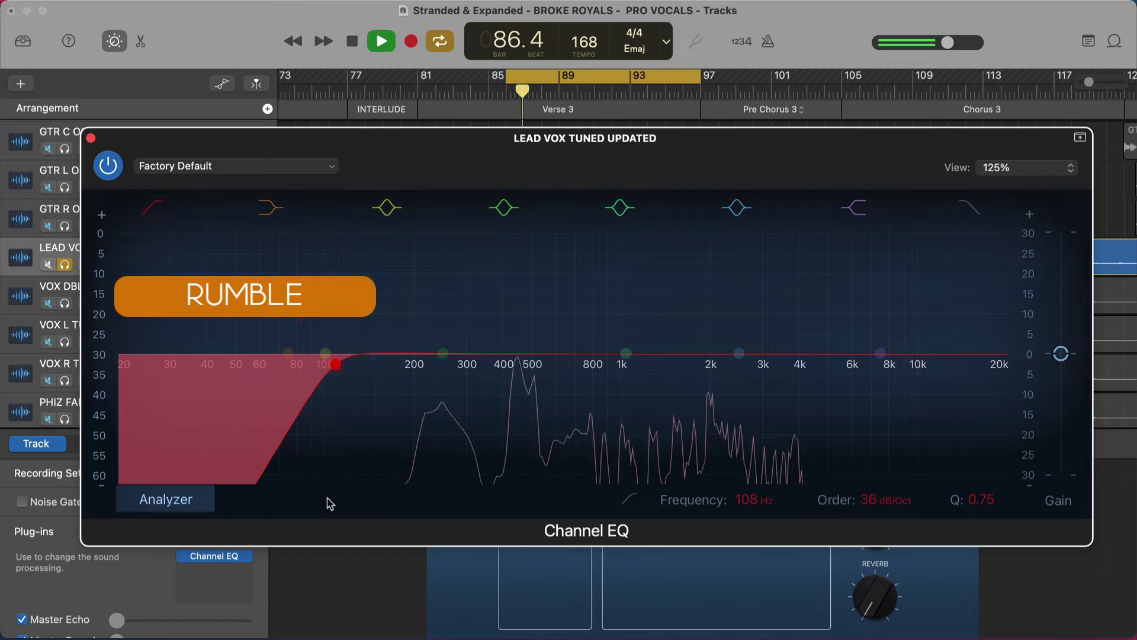
pyautogui.press('space')
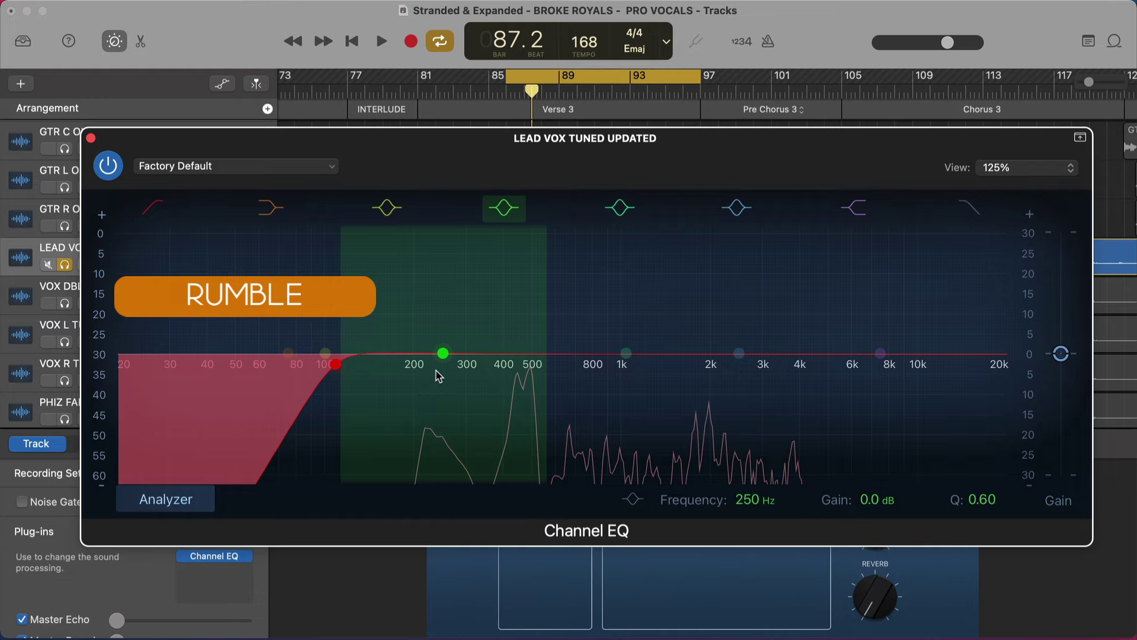
pyautogui.press('space')
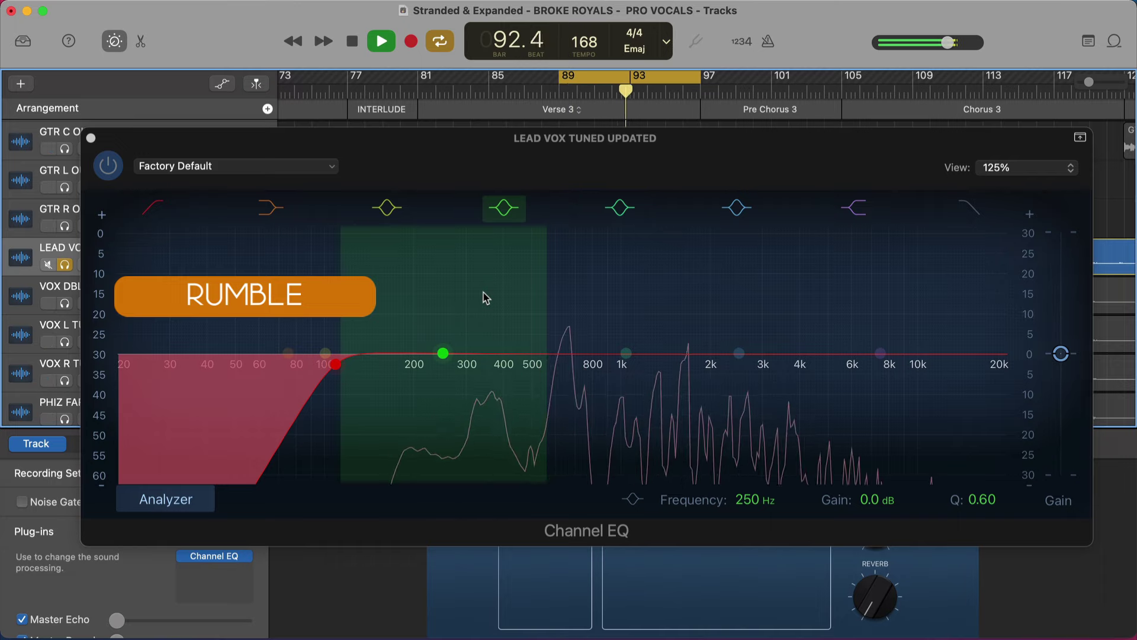
pyautogui.press('space')
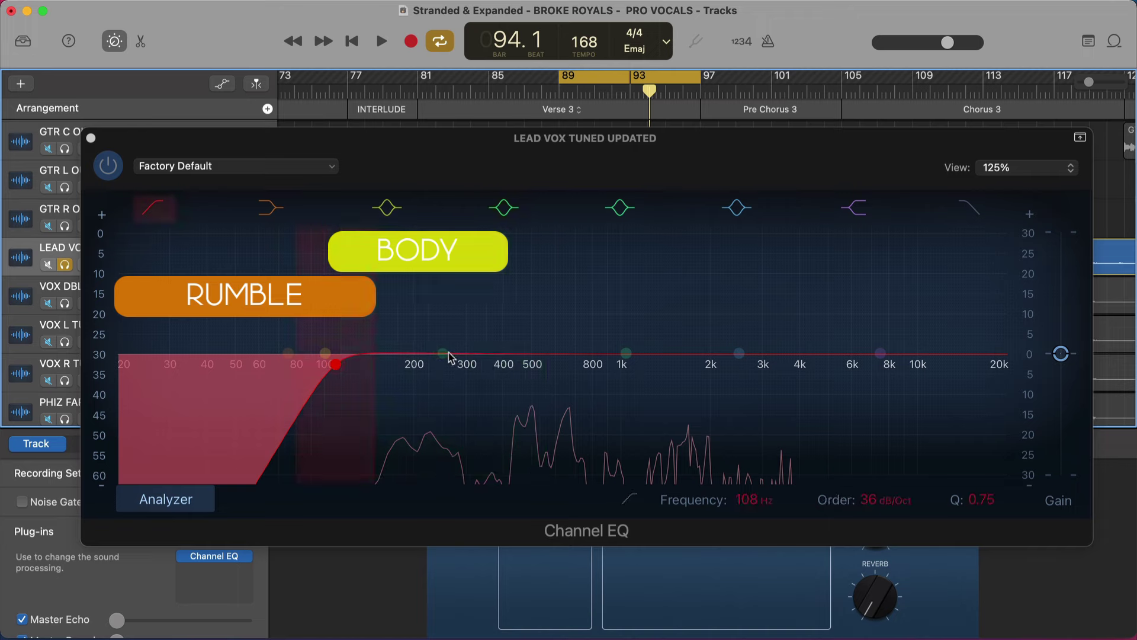
# Step: Boost the 250 Hz band for body and narrow it to Q 1.10 while listening
pyautogui.moveTo(444, 355); pyautogui.dragTo(417, 343)
pyautogui.press('space')
pyautogui.press('space')
pyautogui.press('space')
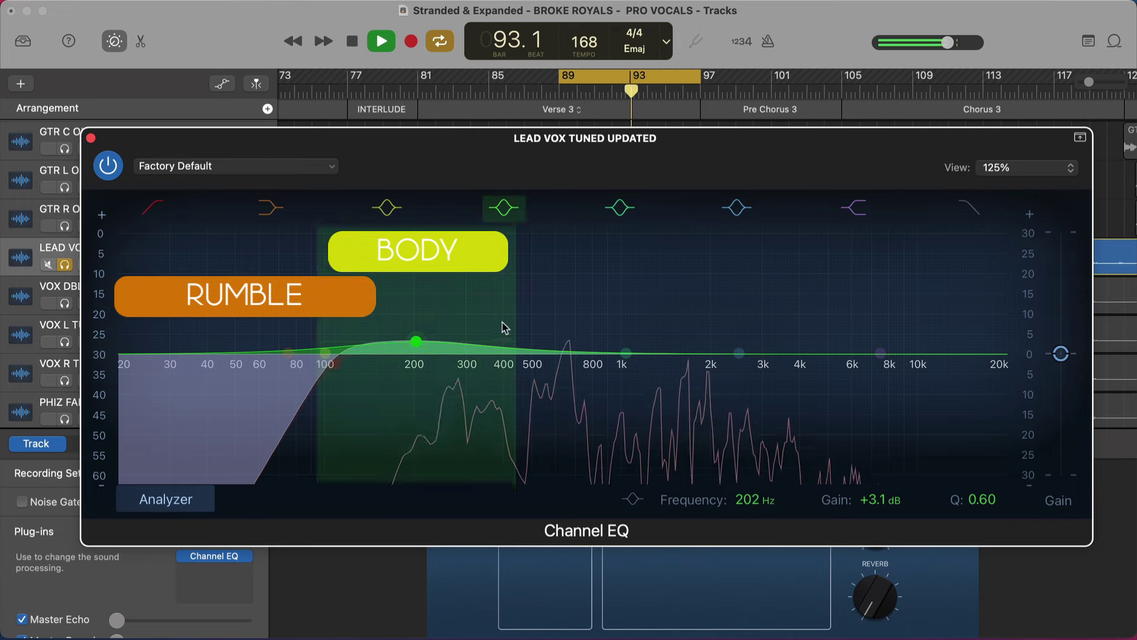
pyautogui.moveTo(521, 318); pyautogui.dragTo(502, 316)
pyautogui.press('space')
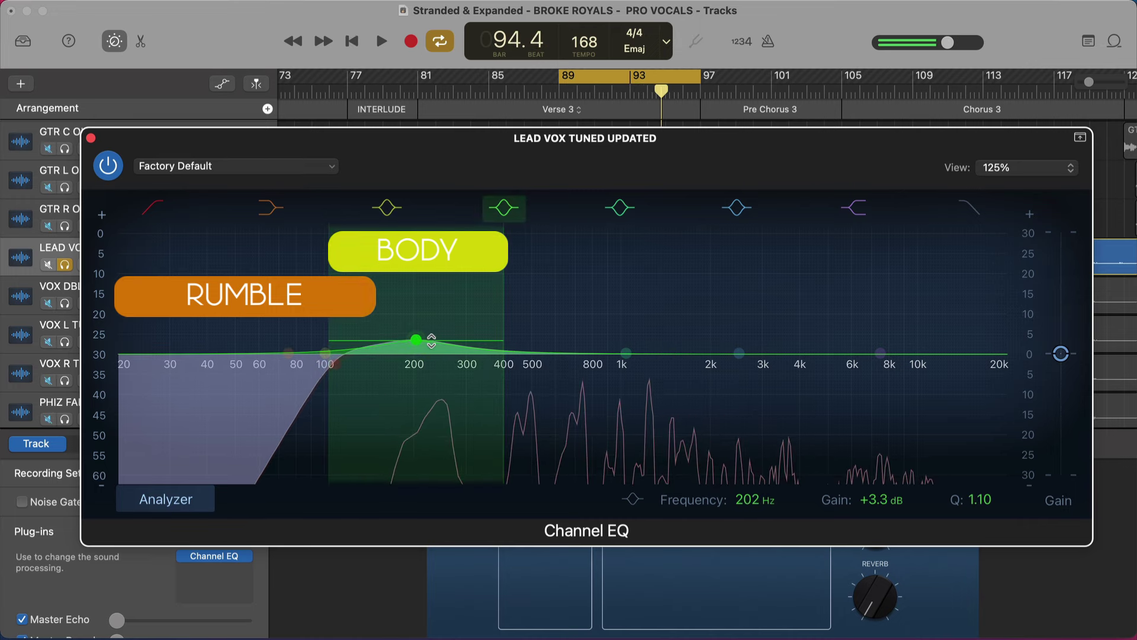
# Step: Compare against the bypassed EQ, then fine-tune the body boost to +3 dB at 204 Hz
pyautogui.click(110, 169)
pyautogui.press('space')
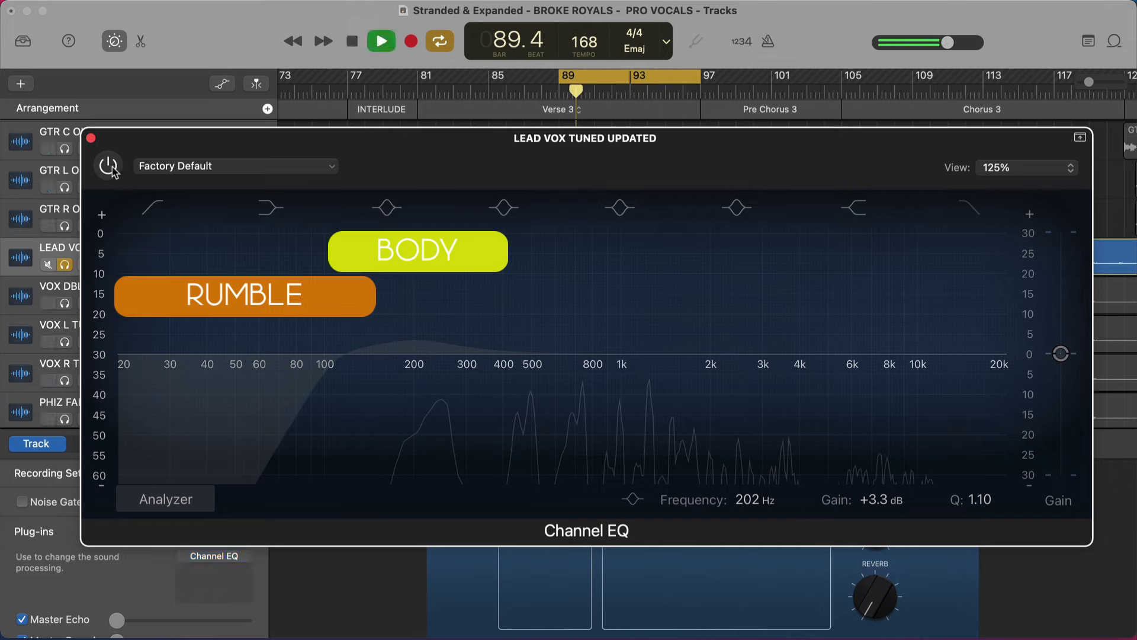
pyautogui.press('space')
pyautogui.click(113, 170)
pyautogui.press('space')
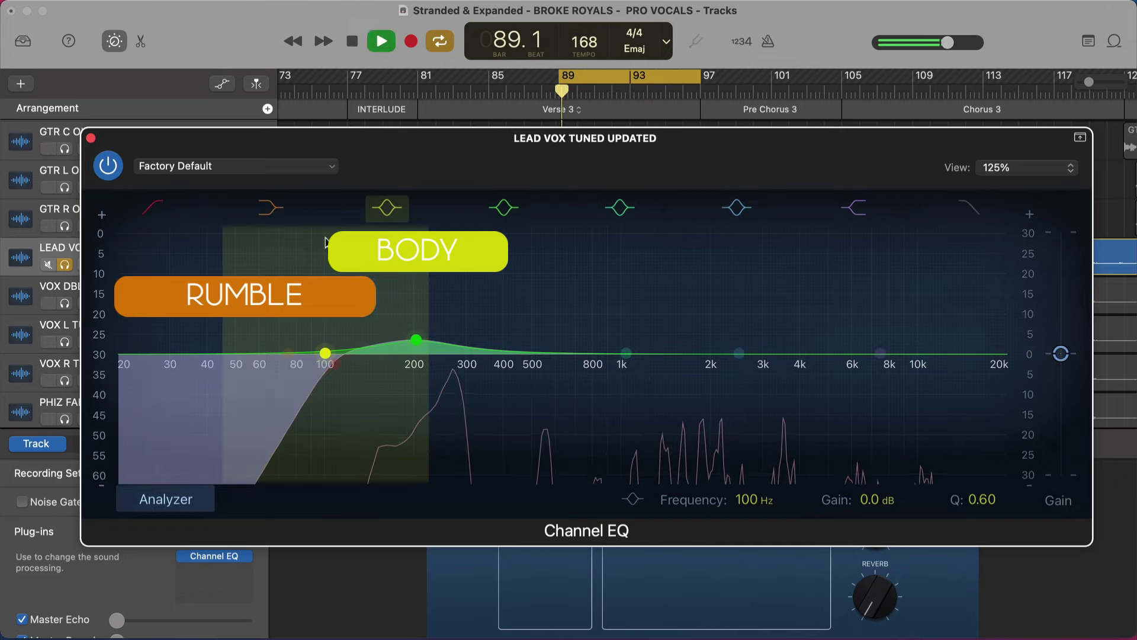
pyautogui.click(416, 340)
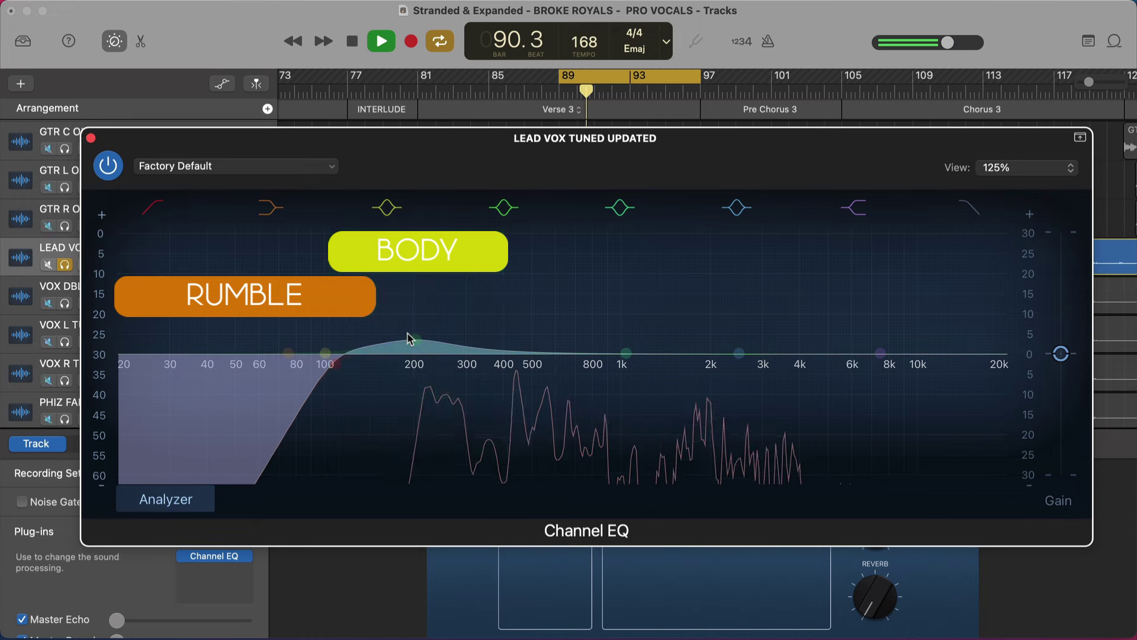
pyautogui.press('space')
pyautogui.moveTo(415, 338); pyautogui.dragTo(418, 344)
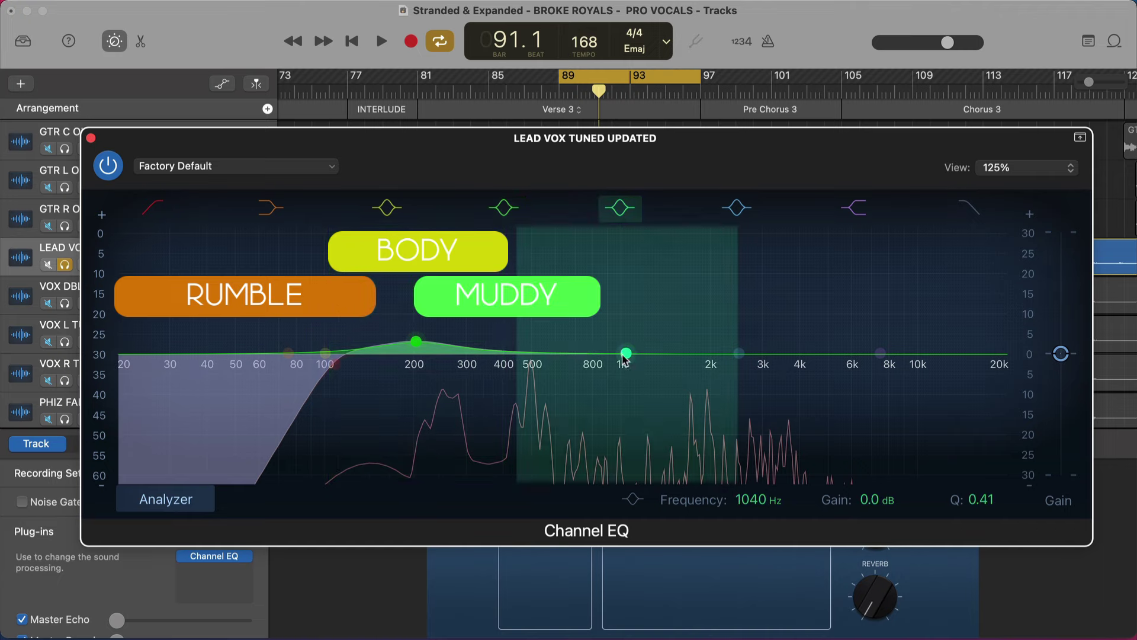
# Step: Sweep a boosted mid band to find the mud, then turn it into a 540 Hz cut with Q 0.67
pyautogui.moveTo(627, 354); pyautogui.dragTo(565, 327)
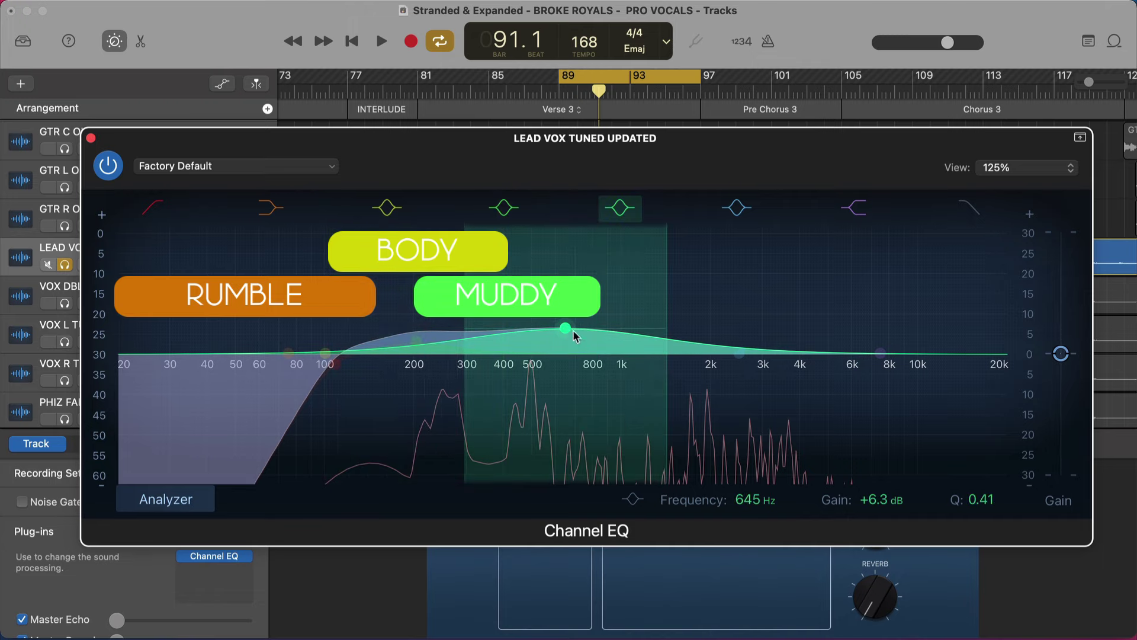
pyautogui.moveTo(566, 326); pyautogui.dragTo(560, 382)
pyautogui.press('space')
pyautogui.moveTo(662, 300); pyautogui.dragTo(655, 300)
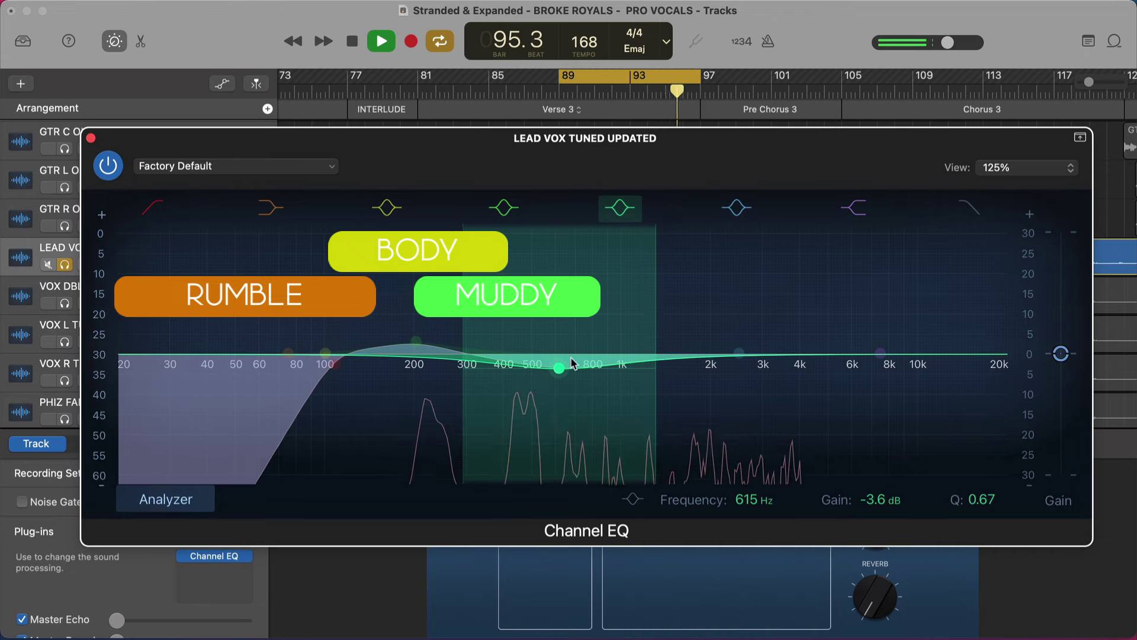
pyautogui.moveTo(557, 367); pyautogui.dragTo(542, 378)
# Step: A/B the EQ bypass, ease the mud cut to about -5 dB at 540 Hz, and compare again
pyautogui.click(111, 167)
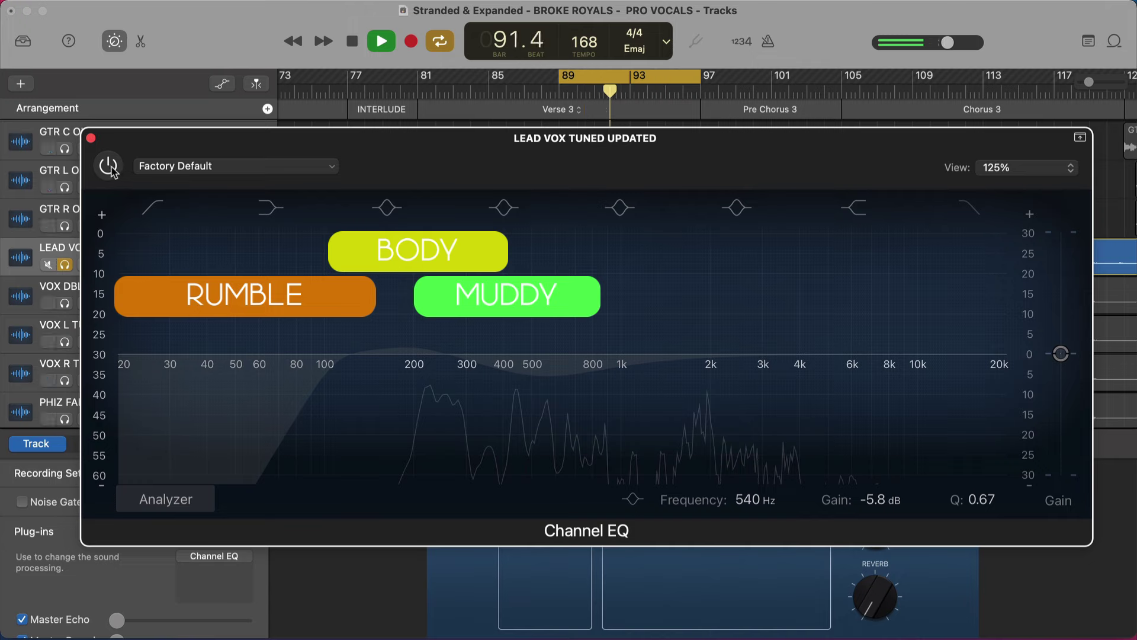
pyautogui.click(110, 167)
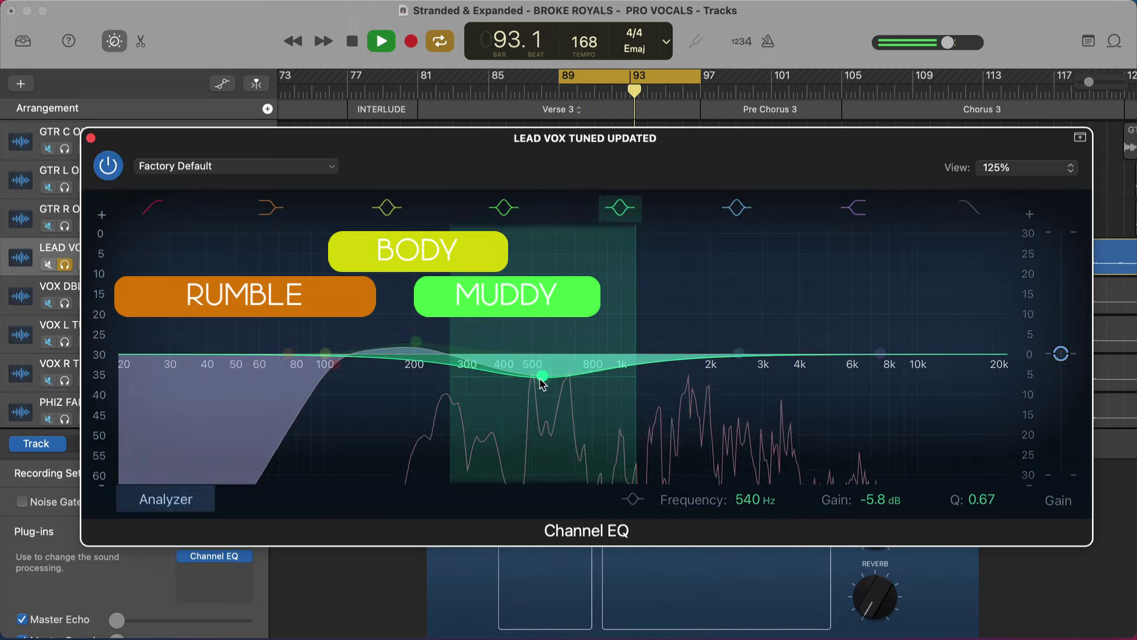
pyautogui.moveTo(544, 384); pyautogui.dragTo(545, 380)
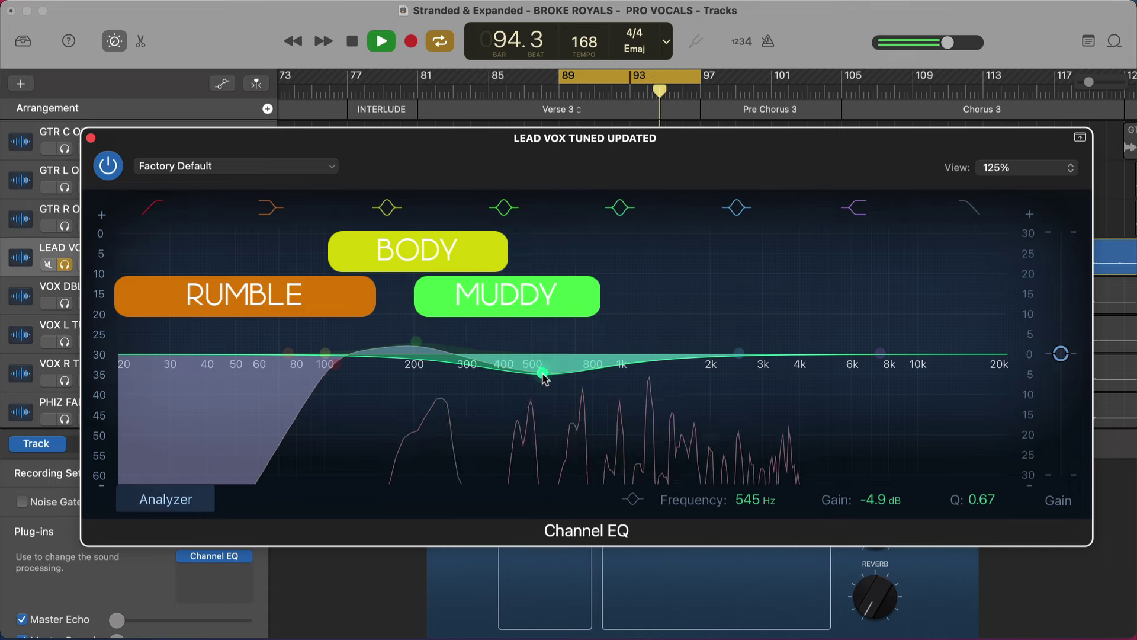
pyautogui.press('space')
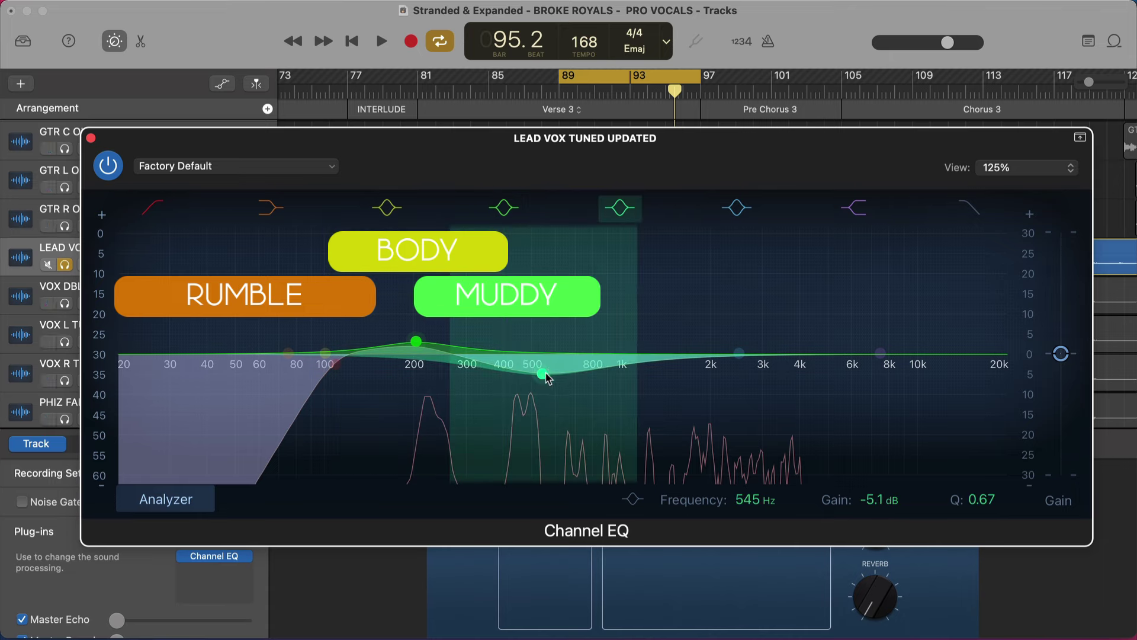
pyautogui.moveTo(551, 376); pyautogui.dragTo(548, 378)
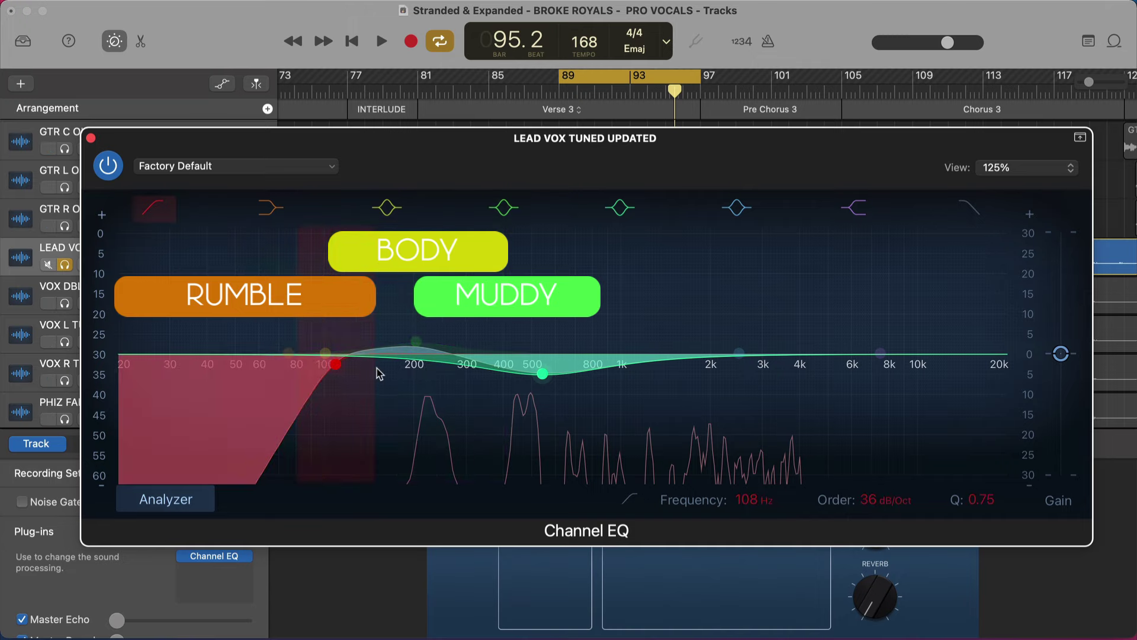
pyautogui.press('space')
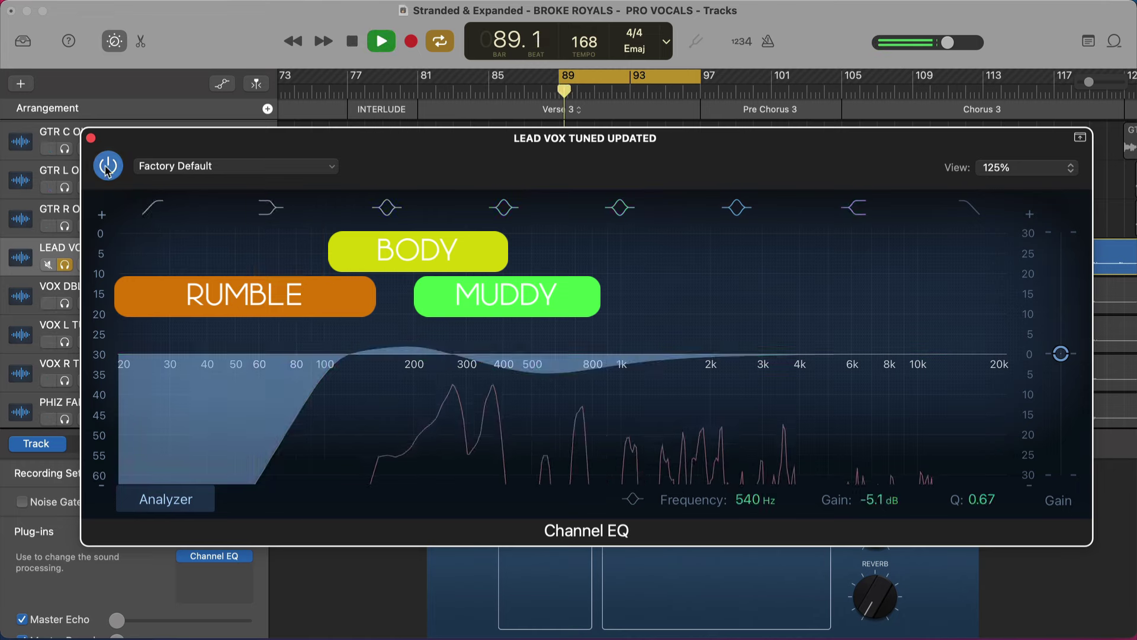
pyautogui.click(108, 167)
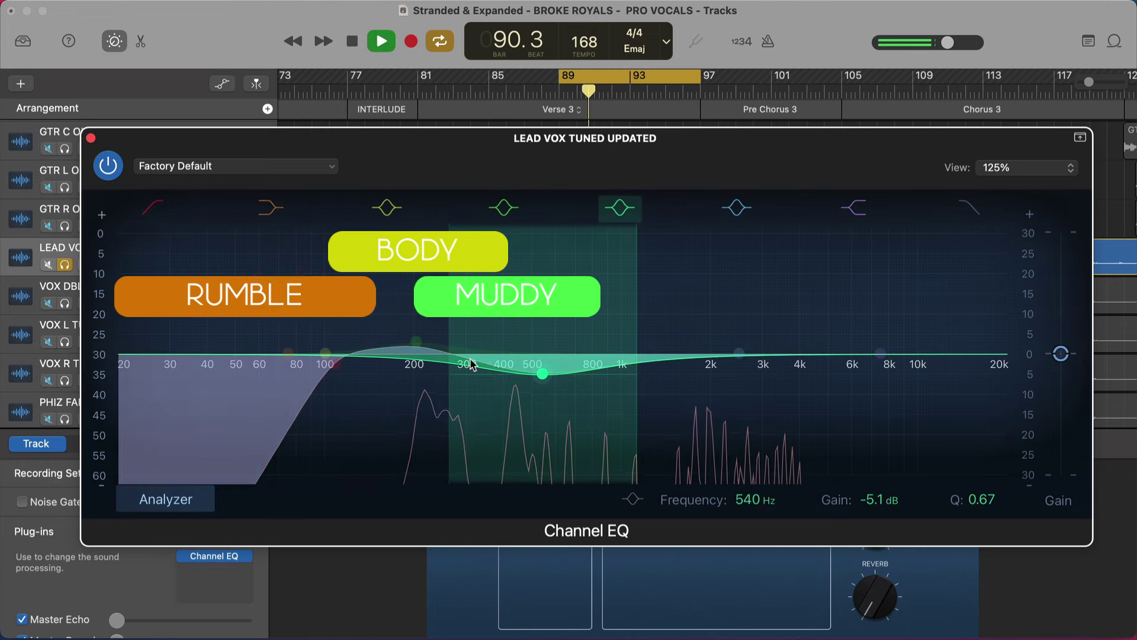
# Step: Boost the presence band and sweep it to 2840 Hz while auditioning the vocal
pyautogui.press('space')
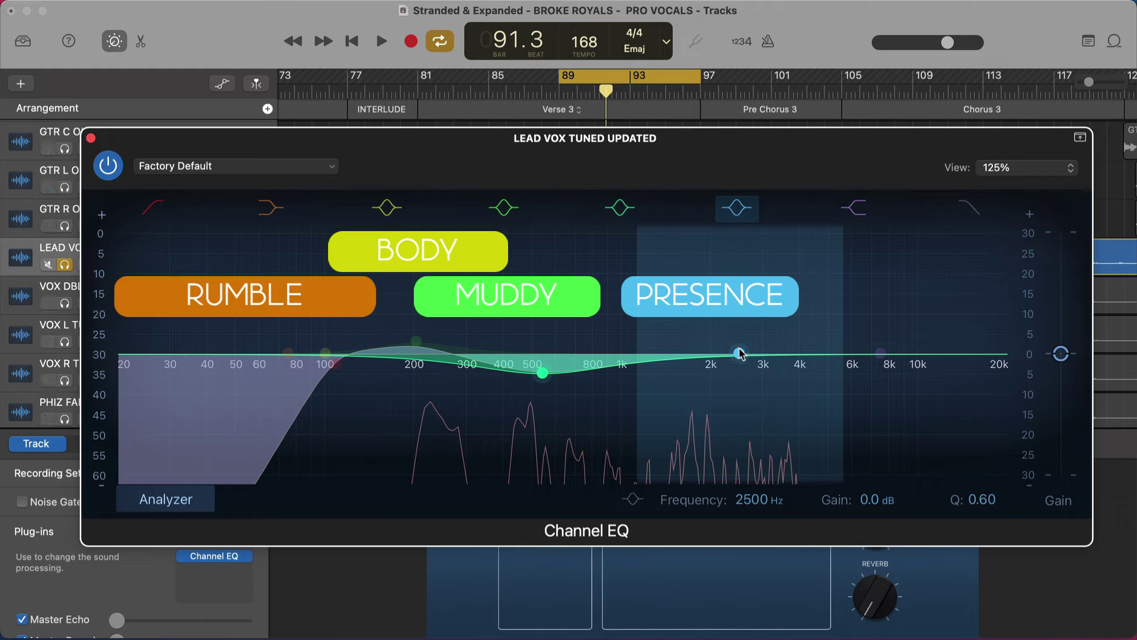
pyautogui.moveTo(739, 354); pyautogui.dragTo(736, 353)
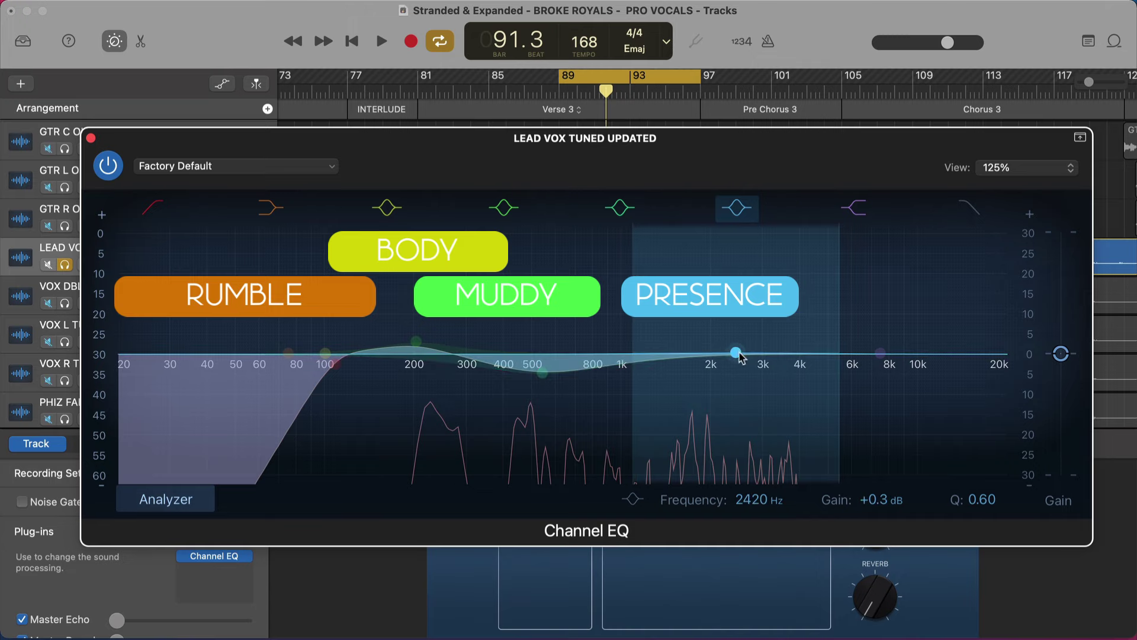
pyautogui.moveTo(741, 355); pyautogui.dragTo(764, 341)
pyautogui.press('space')
pyautogui.press('space')
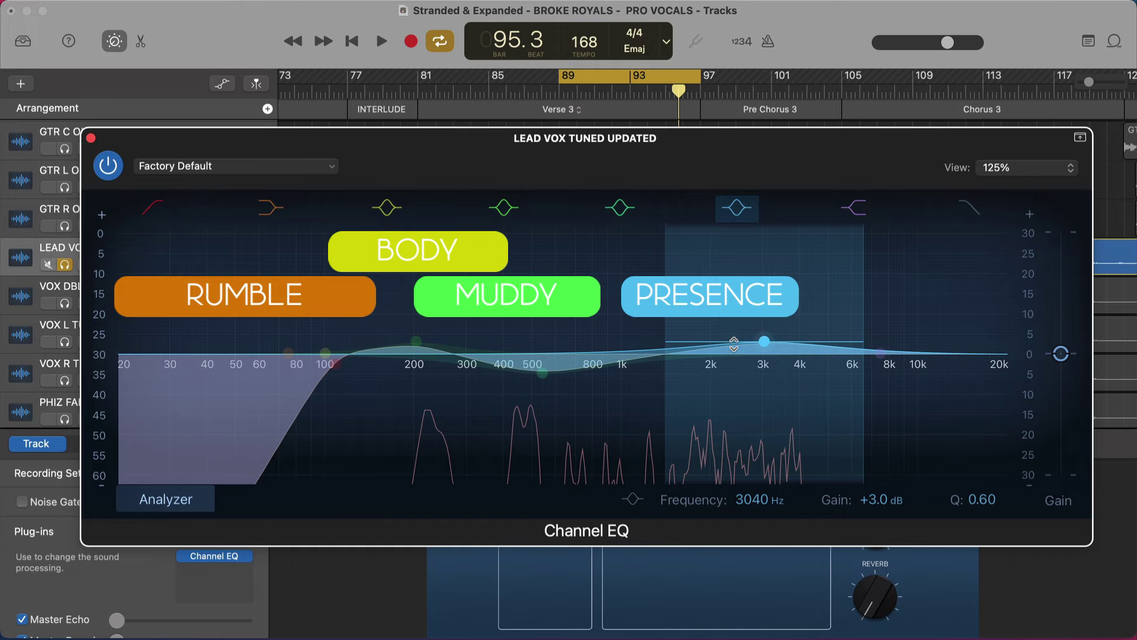
pyautogui.press('space')
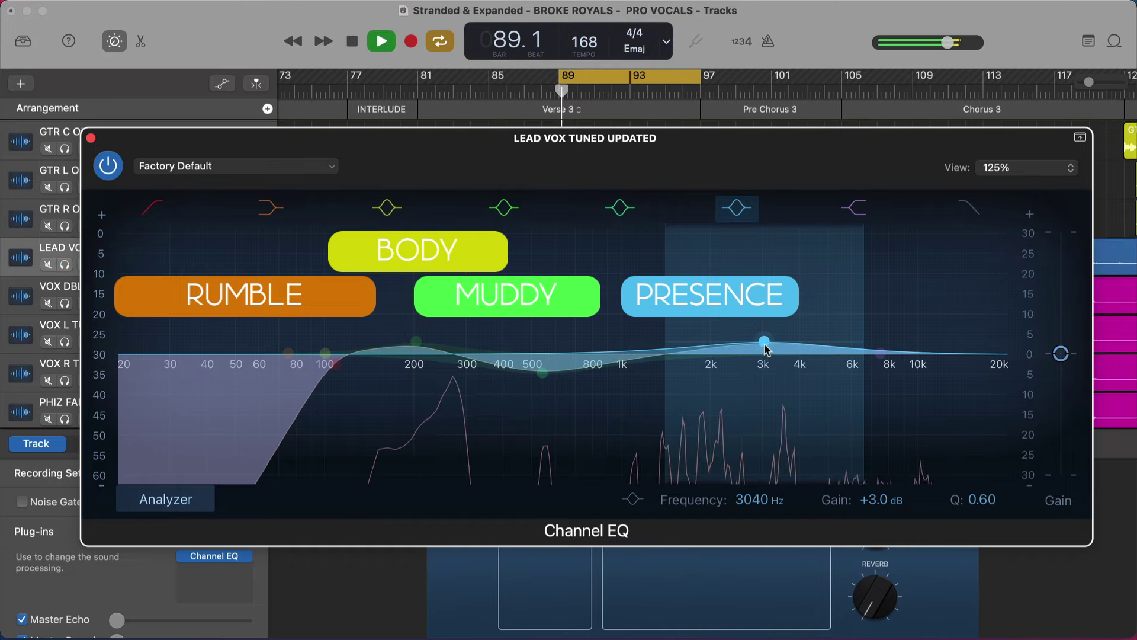
pyautogui.moveTo(734, 344); pyautogui.dragTo(762, 342)
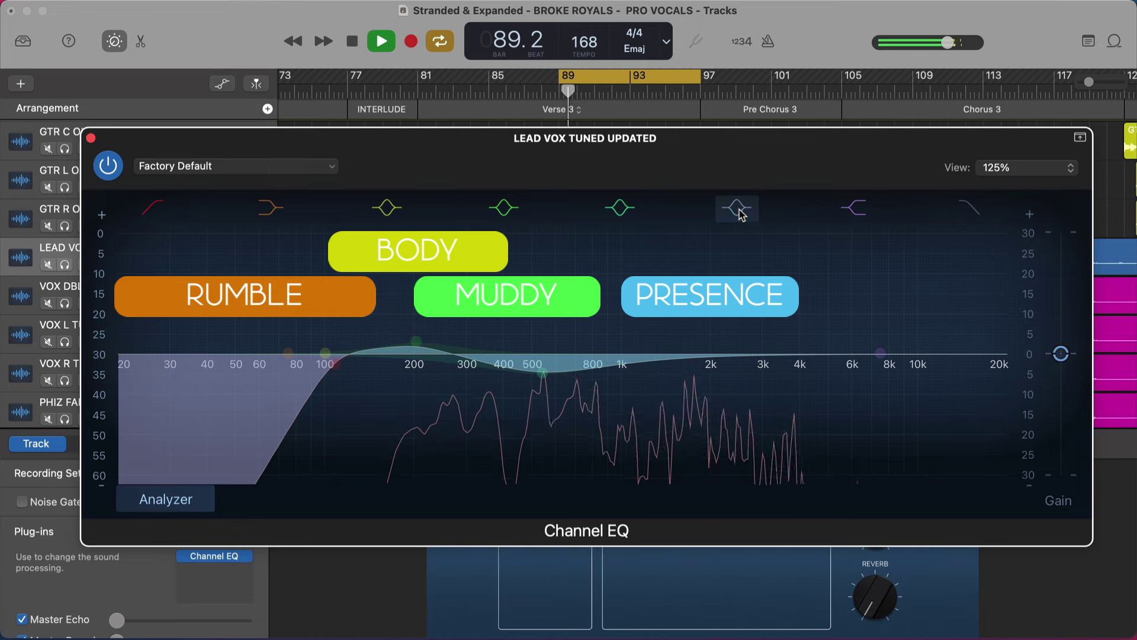
pyautogui.moveTo(761, 336); pyautogui.dragTo(753, 339)
pyautogui.press('space')
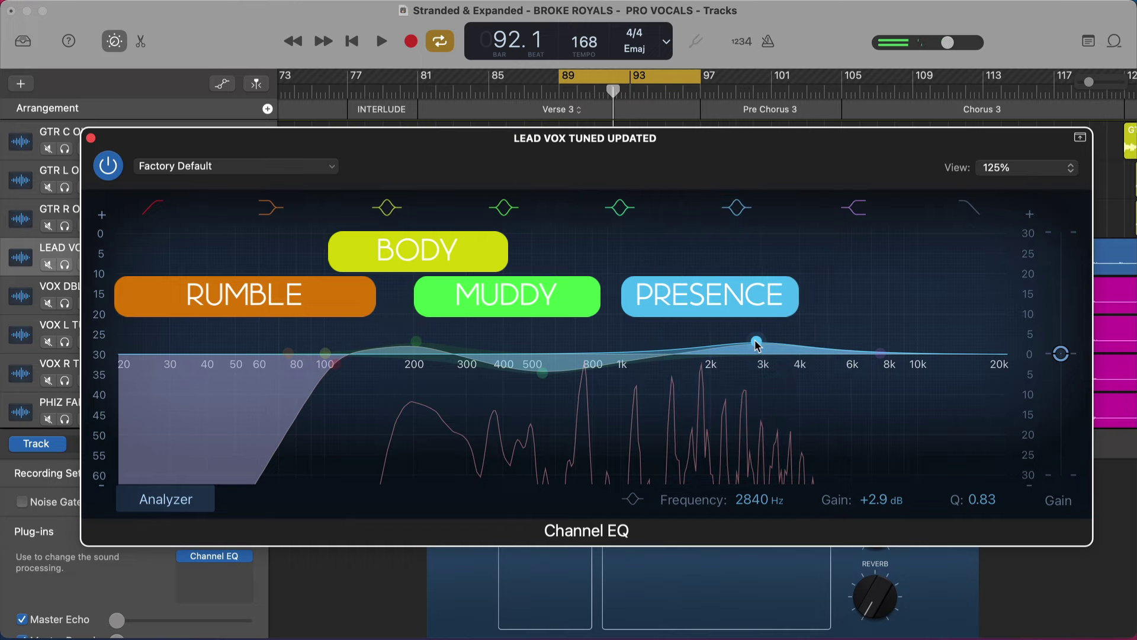
# Step: Exaggerate the 2840 Hz presence boost, then trim it to about +2.3 dB
pyautogui.moveTo(755, 339)
pyautogui.mouseDown()
pyautogui.moveTo(782, 261)
pyautogui.moveTo(757, 314)
pyautogui.moveTo(758, 353)
pyautogui.moveTo(757, 344)
pyautogui.mouseUp()
pyautogui.press('space')
pyautogui.press('space')
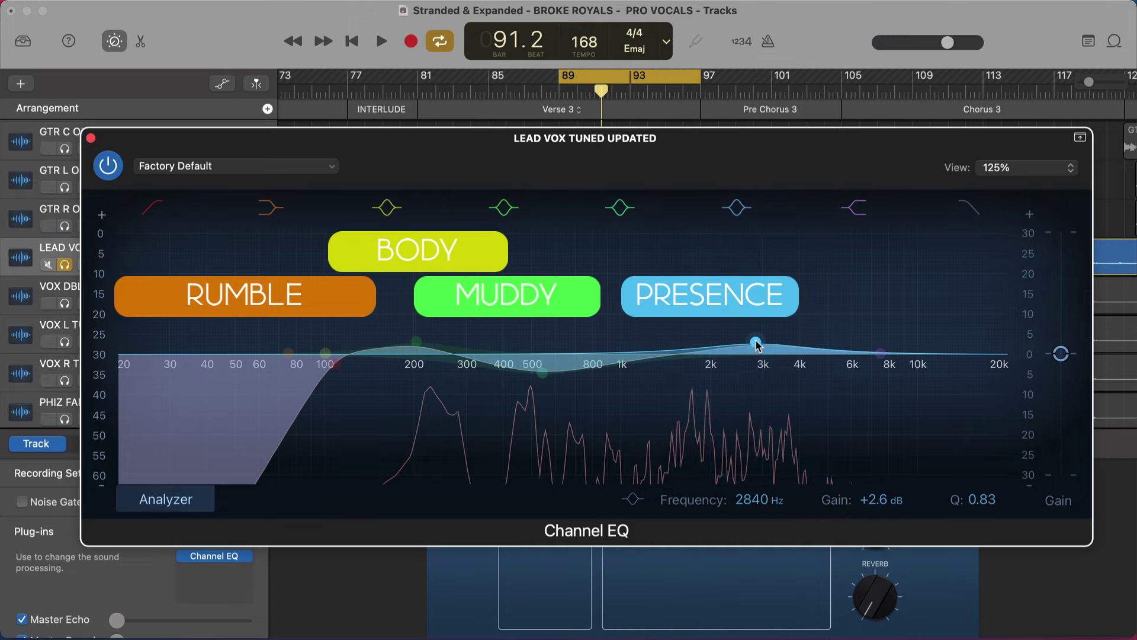
pyautogui.press('space')
pyautogui.moveTo(756, 343); pyautogui.dragTo(756, 344)
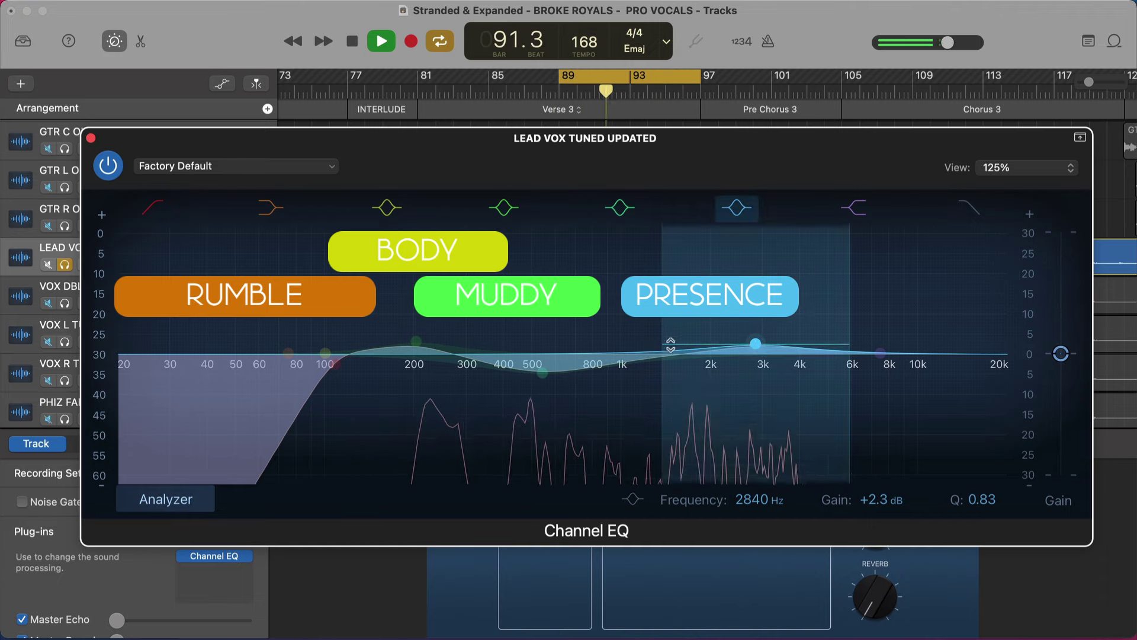
pyautogui.press('space')
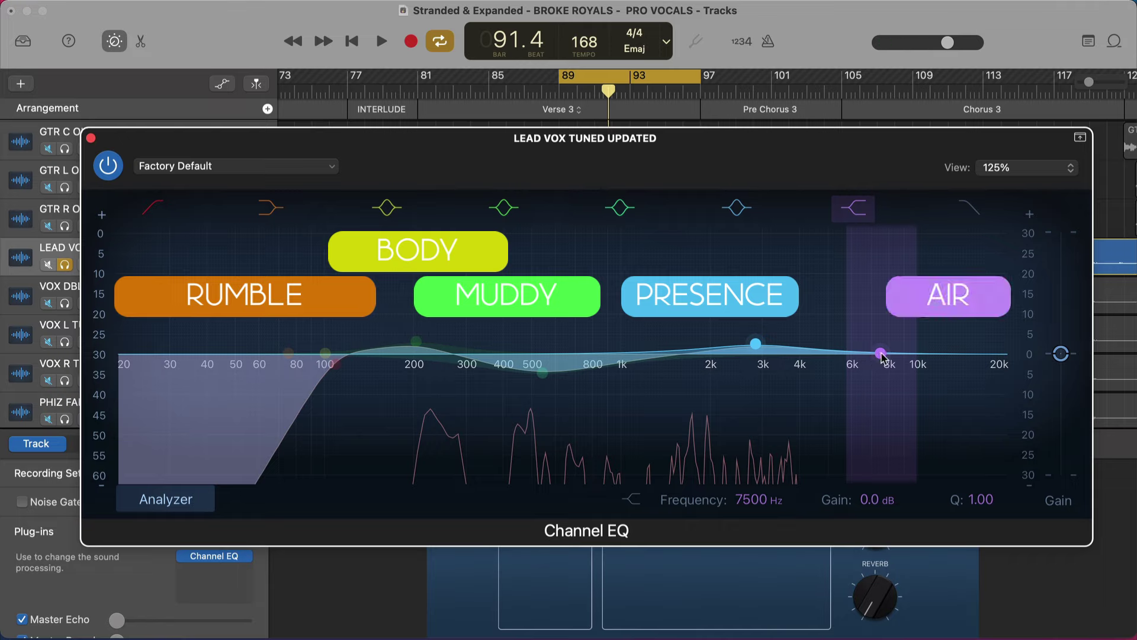
# Step: Raise the air high shelf near 8 kHz, exaggerate it, then pull it back while listening
pyautogui.moveTo(881, 353); pyautogui.dragTo(898, 313)
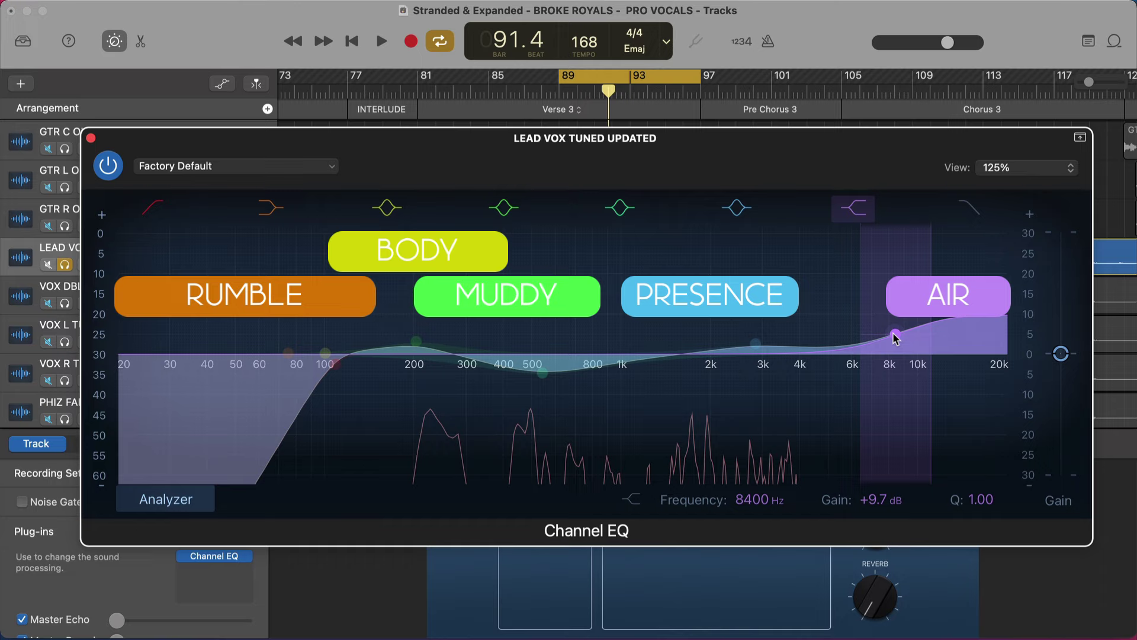
pyautogui.press('space')
pyautogui.moveTo(895, 336); pyautogui.dragTo(893, 275)
pyautogui.moveTo(892, 315); pyautogui.dragTo(889, 345)
pyautogui.press('space')
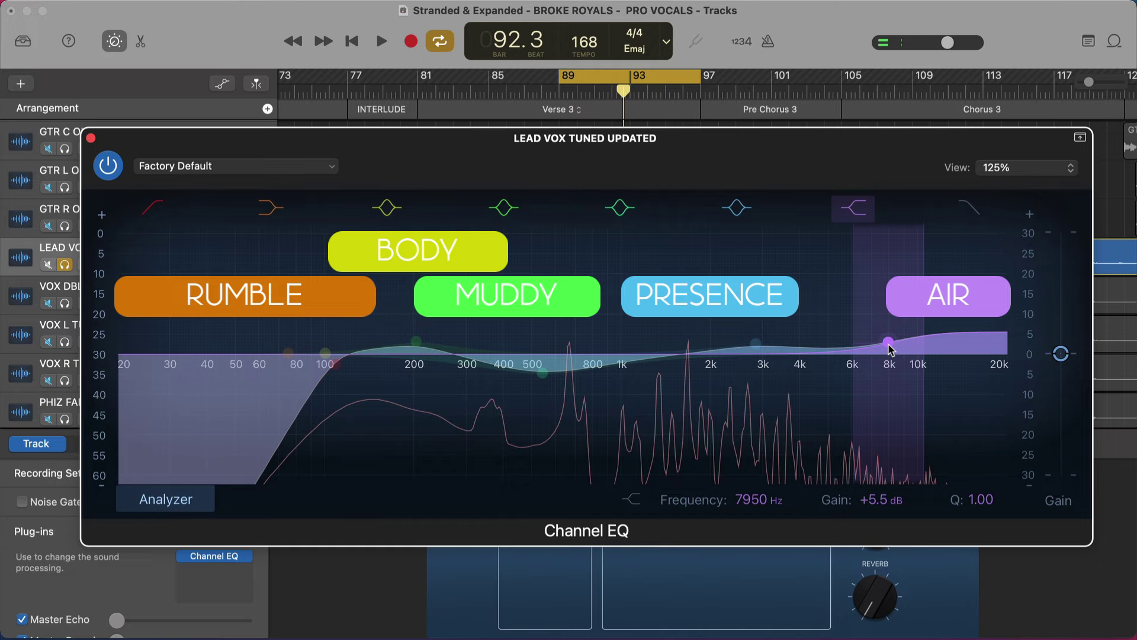
pyautogui.press('space')
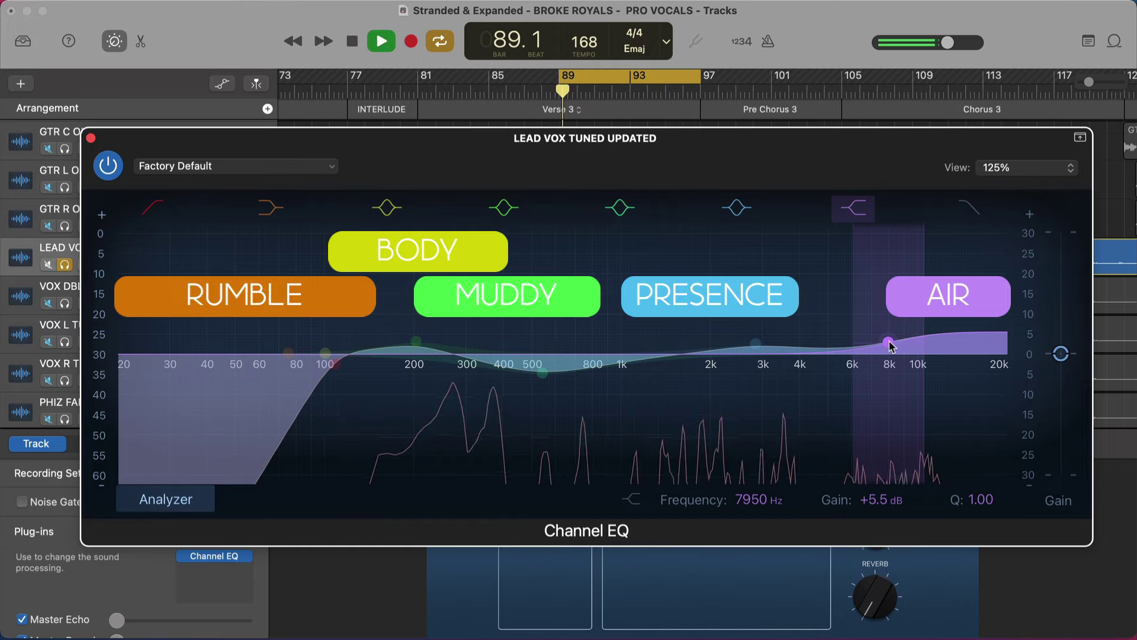
pyautogui.moveTo(889, 346); pyautogui.dragTo(897, 368)
pyautogui.press('space')
pyautogui.press('space')
pyautogui.press('space')
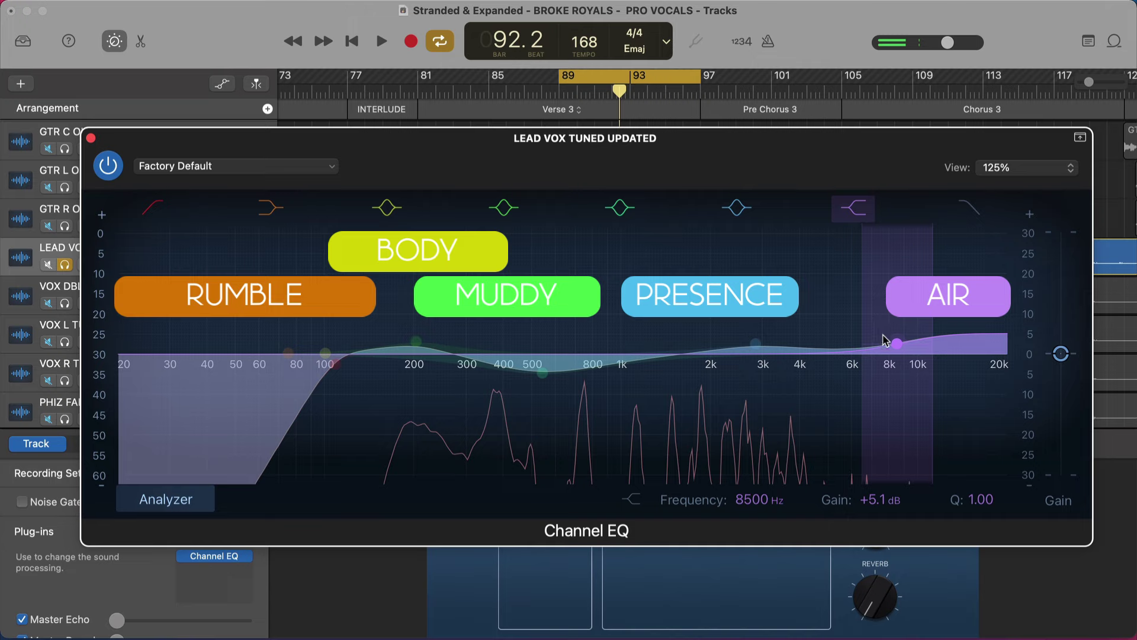
# Step: Unsolo the lead vocal and fine-tune the air shelf to +3.8 dB at 8250 Hz in the mix
pyautogui.press('s')
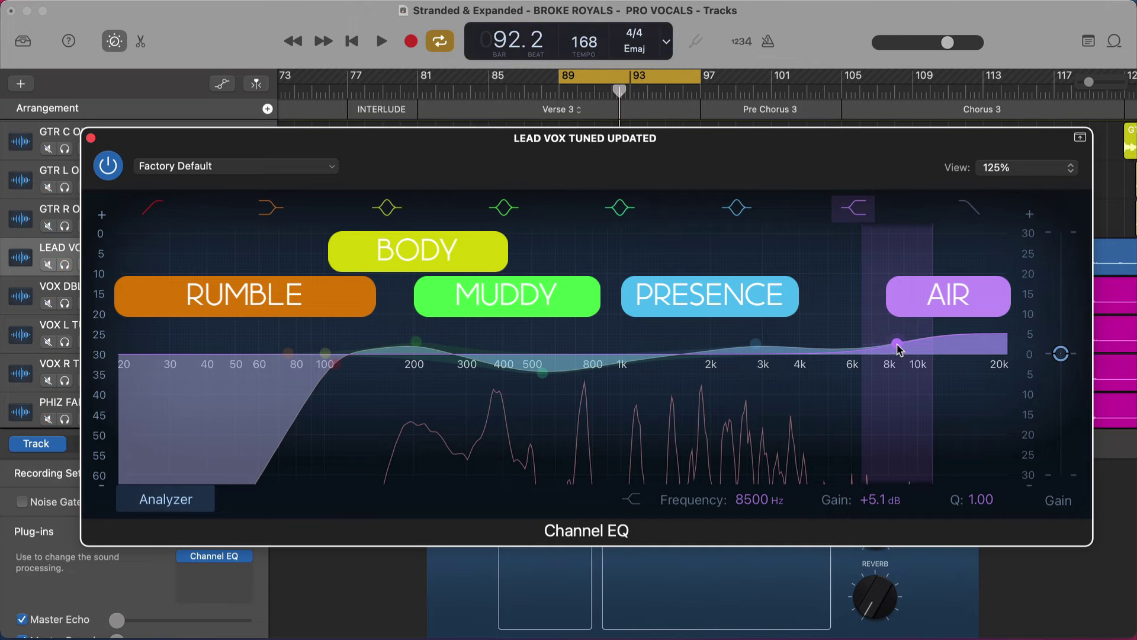
pyautogui.press('space')
pyautogui.moveTo(898, 347)
pyautogui.mouseDown()
pyautogui.moveTo(956, 329)
pyautogui.moveTo(894, 326)
pyautogui.moveTo(898, 344)
pyautogui.mouseUp()
pyautogui.press('space')
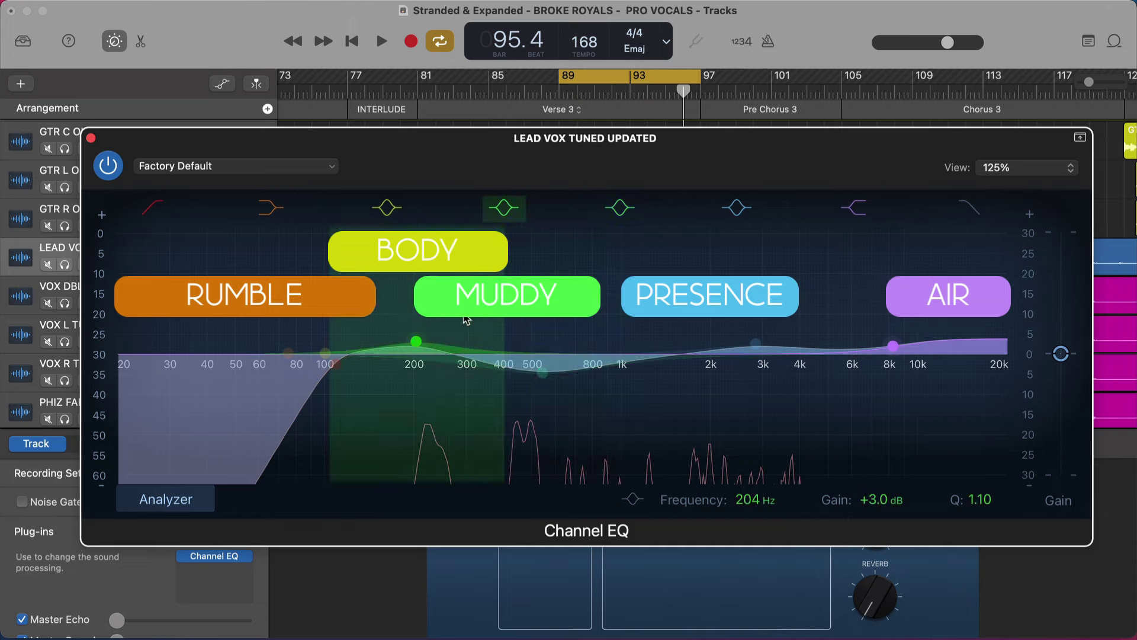
# Step: Compare the vocal with the EQ bypassed and active during playback
pyautogui.click(109, 167)
pyautogui.press('space')
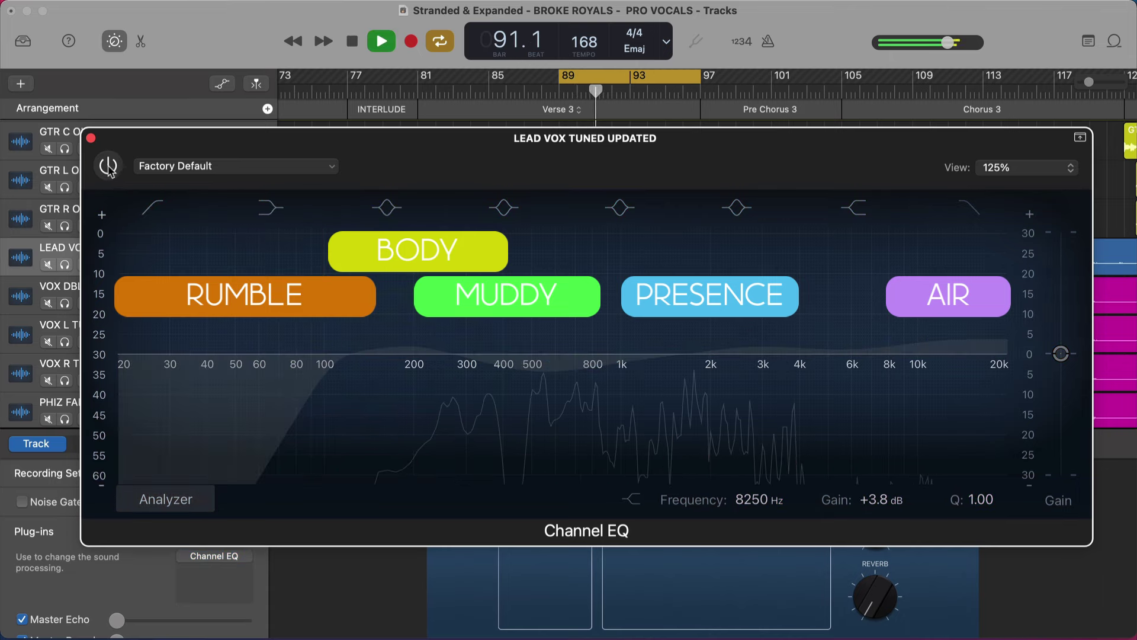
pyautogui.click(109, 166)
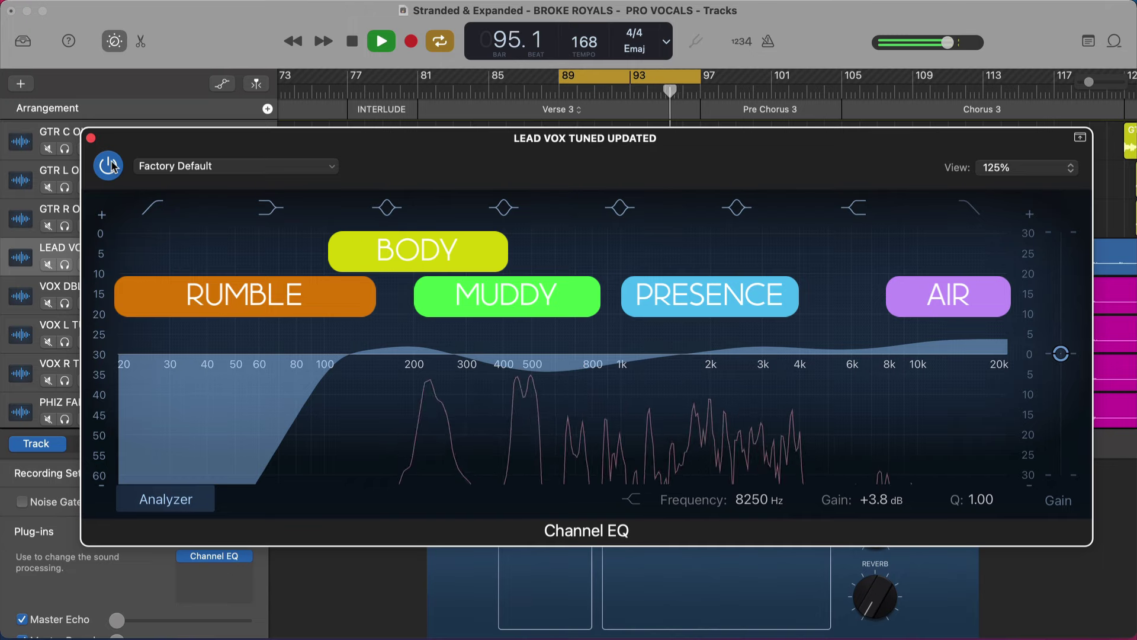
pyautogui.press('space')
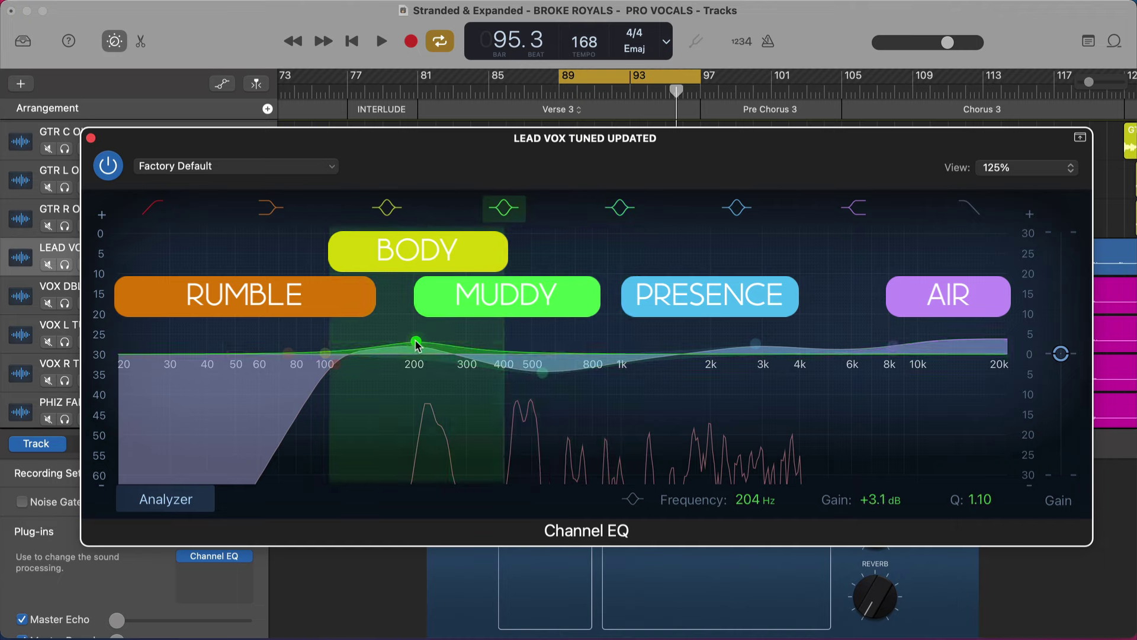
# Step: Nudge the 204 Hz body boost up slightly and A/B the EQ repeatedly, leaving it on
pyautogui.moveTo(417, 344); pyautogui.dragTo(416, 337)
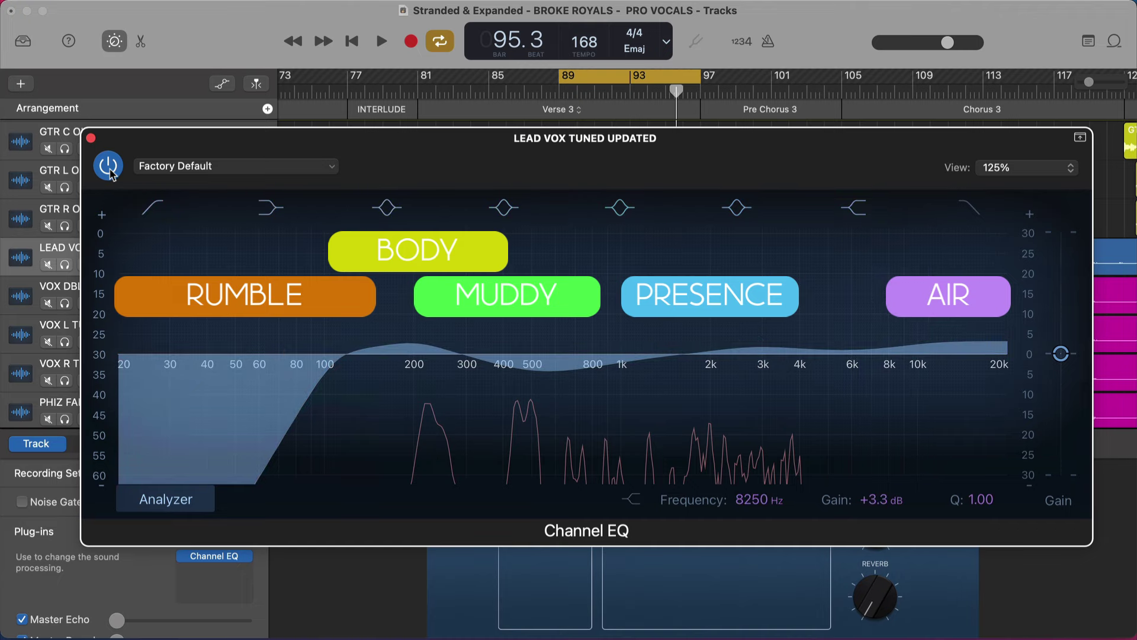
pyautogui.press('space')
pyautogui.click(109, 171)
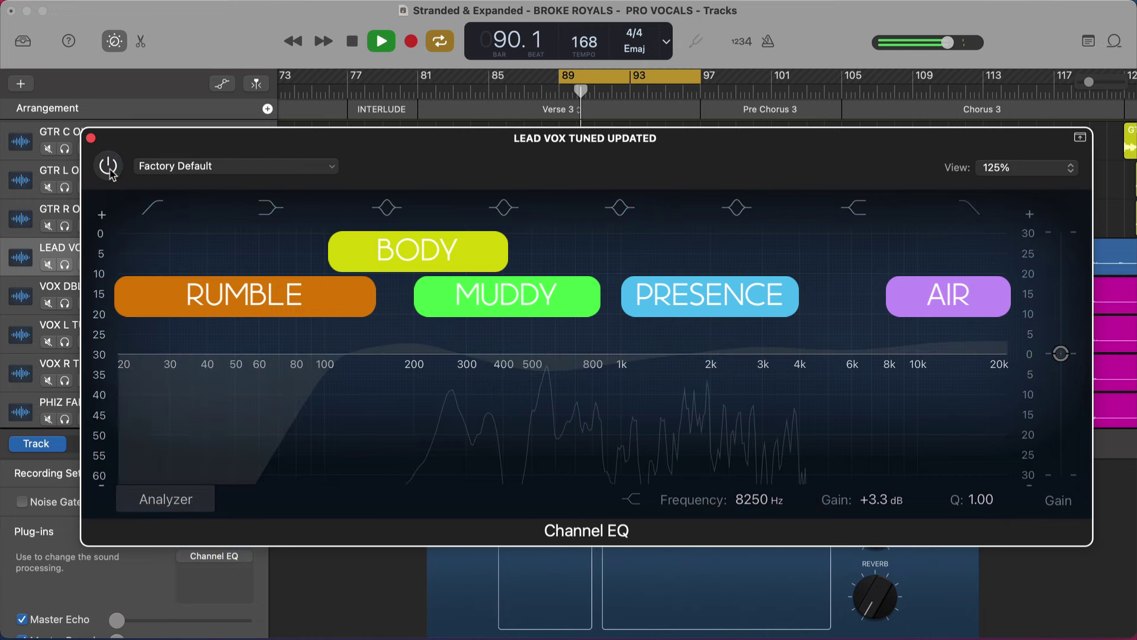
pyautogui.click(109, 168)
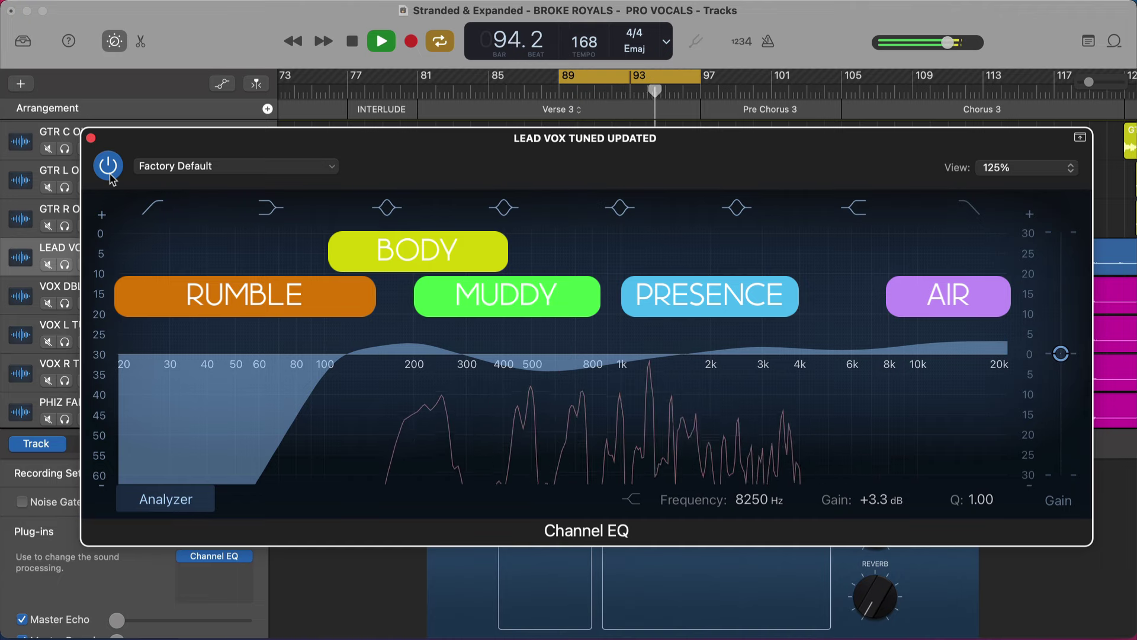
pyautogui.click(110, 176)
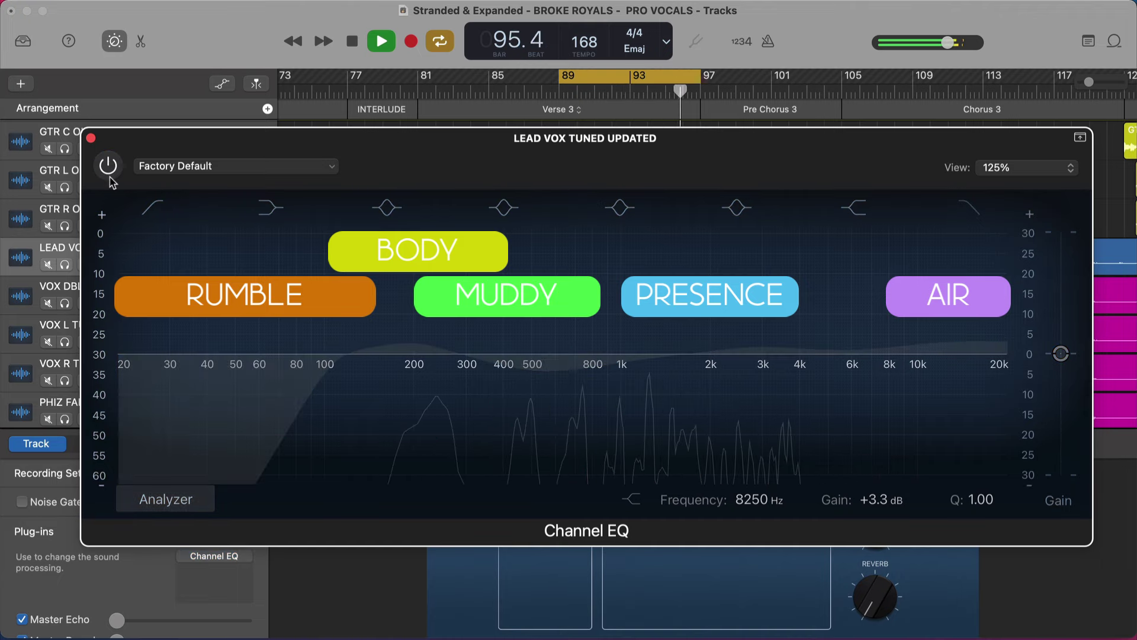
pyautogui.click(109, 178)
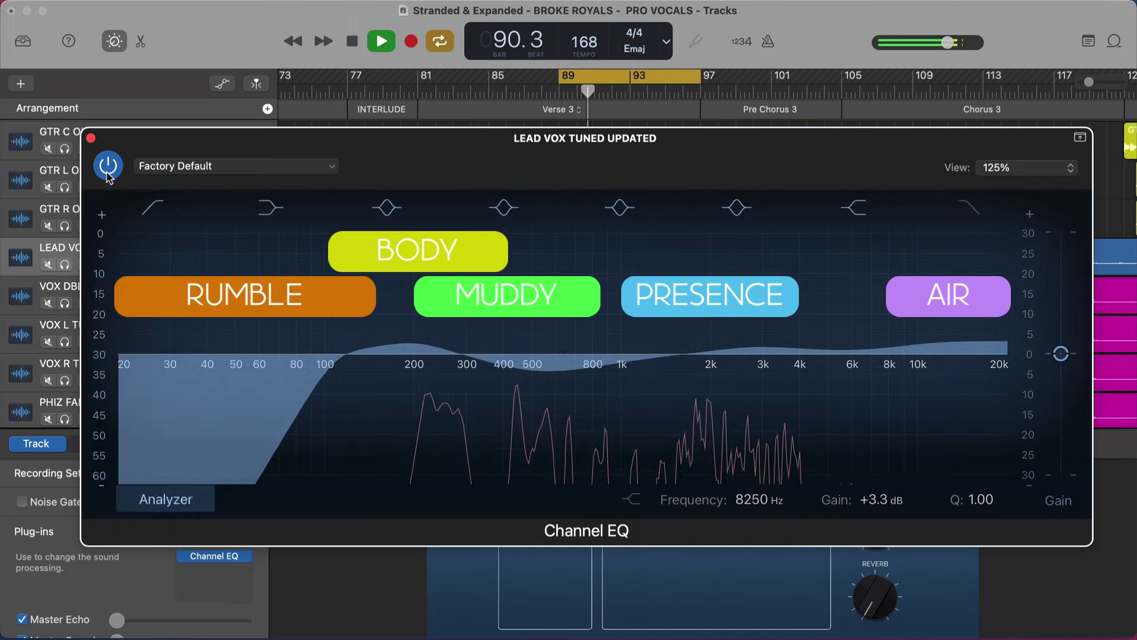
pyautogui.click(109, 178)
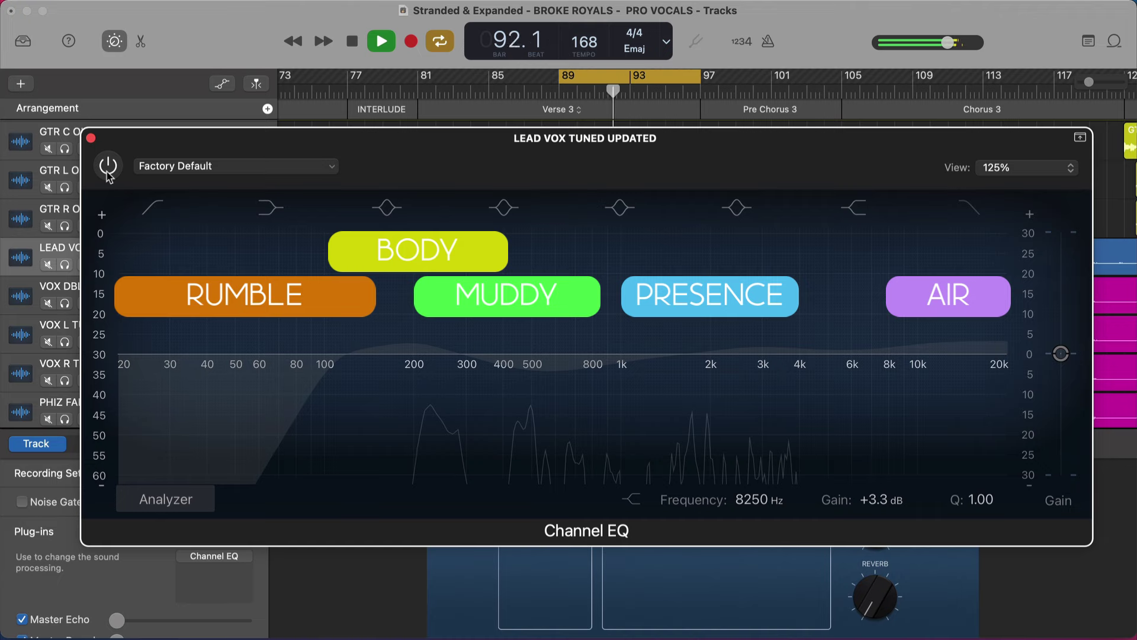
pyautogui.click(109, 178)
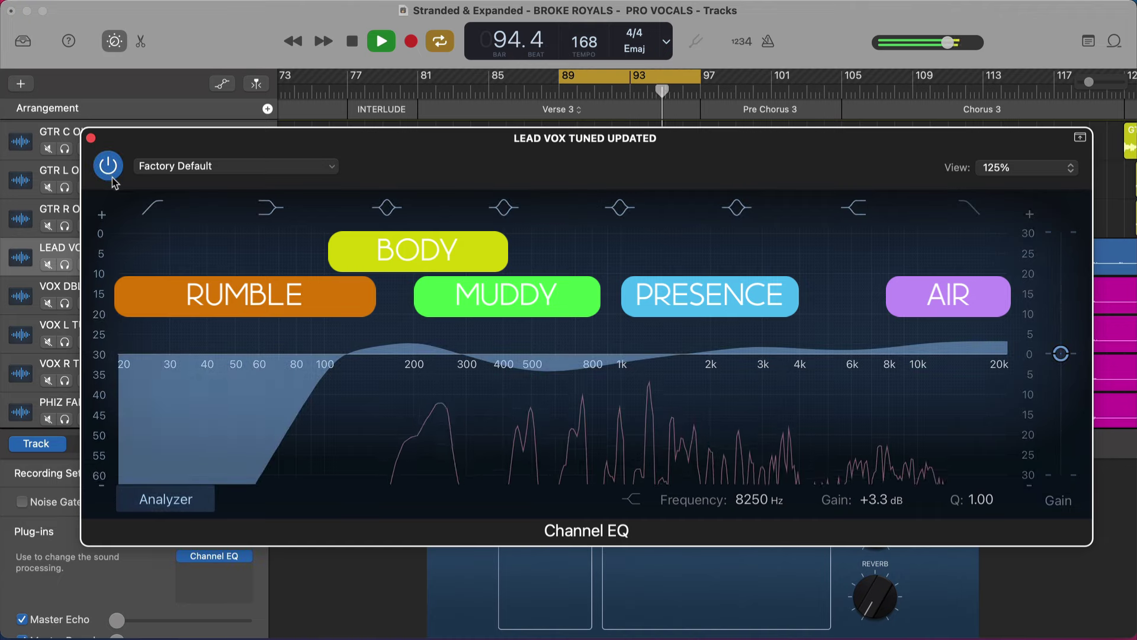
pyautogui.click(109, 171)
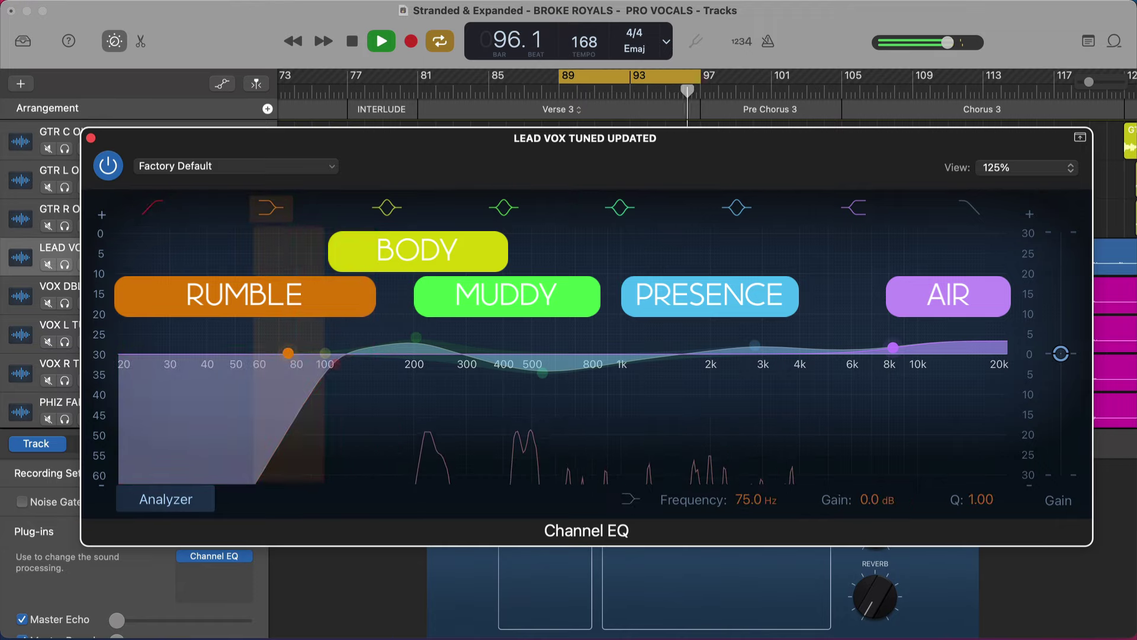